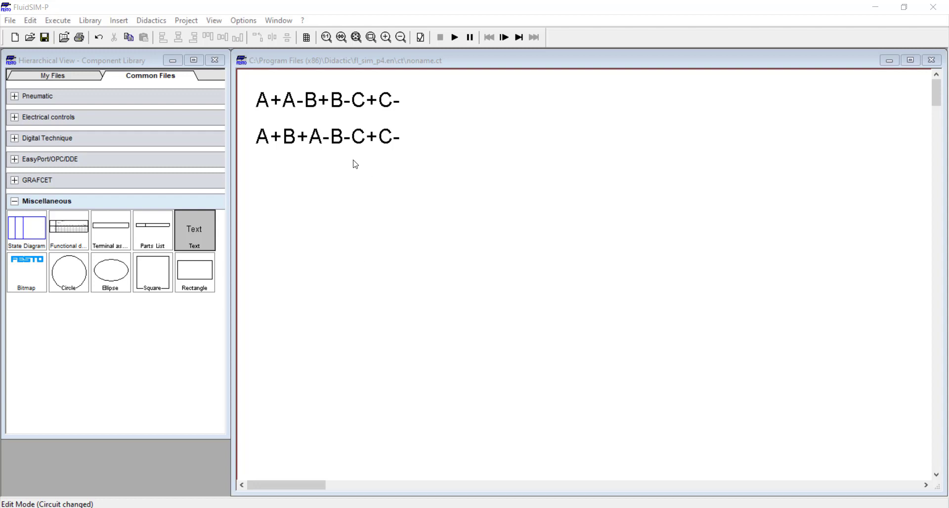
Place a compressed air supply and an air service unit in the circuit and connect them with a line.
click(39, 96)
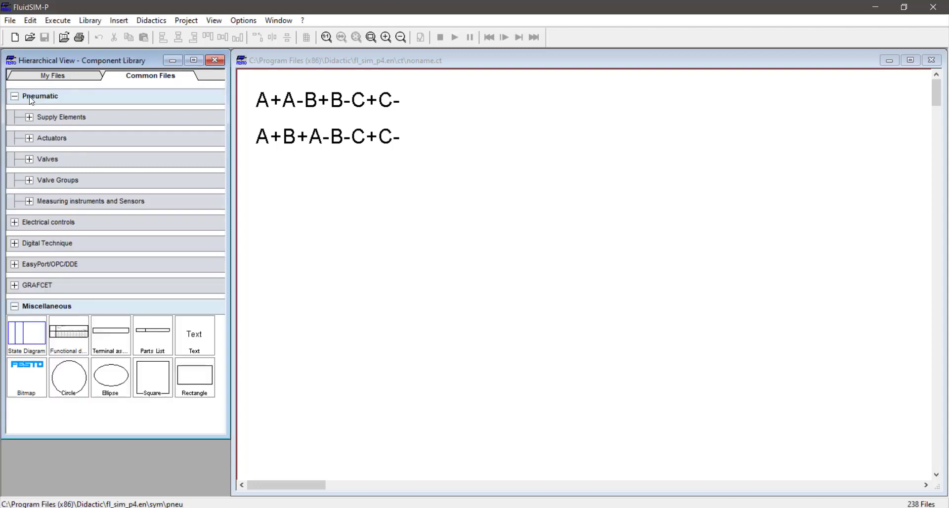
click(54, 117)
drag(27, 146, 337, 309)
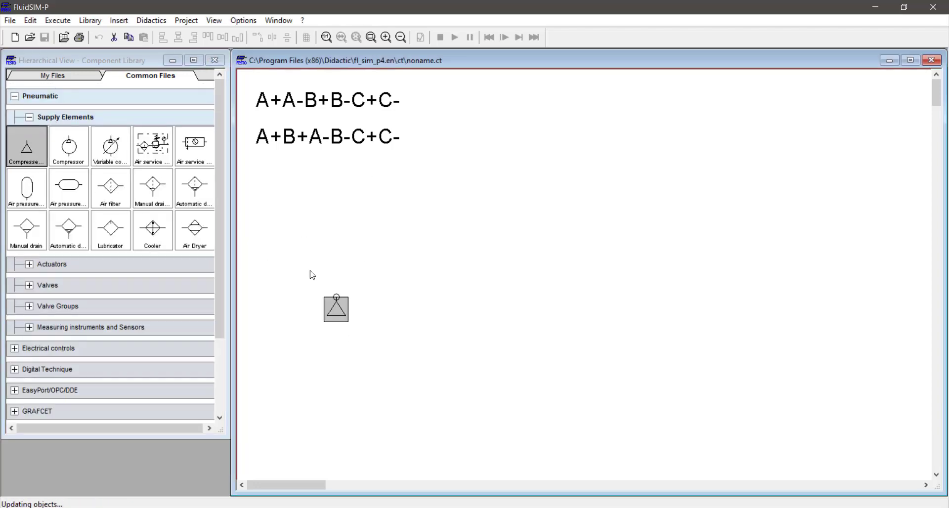
drag(194, 146, 401, 292)
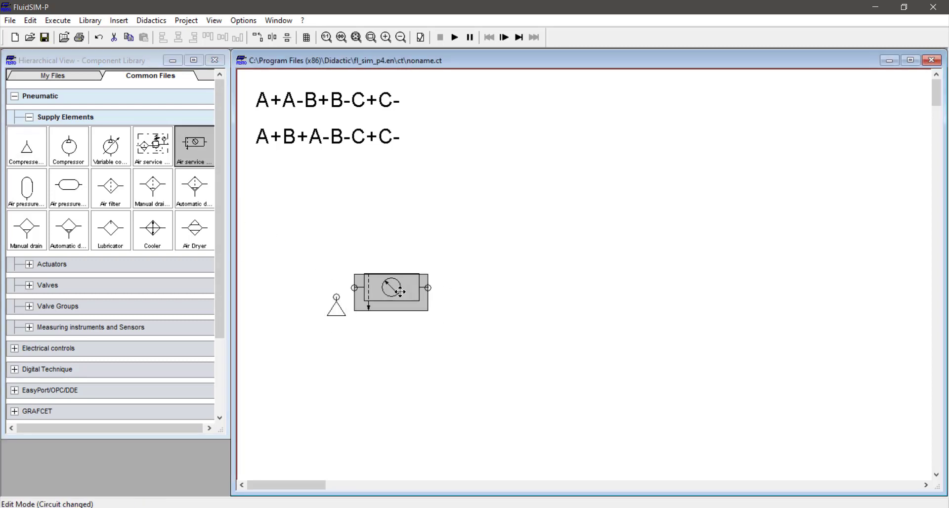
drag(337, 298, 354, 287)
Move the connected air supply and service unit together to the lower part of the drawing.
drag(473, 210, 286, 365)
drag(365, 307, 345, 416)
click(365, 257)
Place a double acting cylinder in the drawing, above and to the right of the air service unit.
click(67, 117)
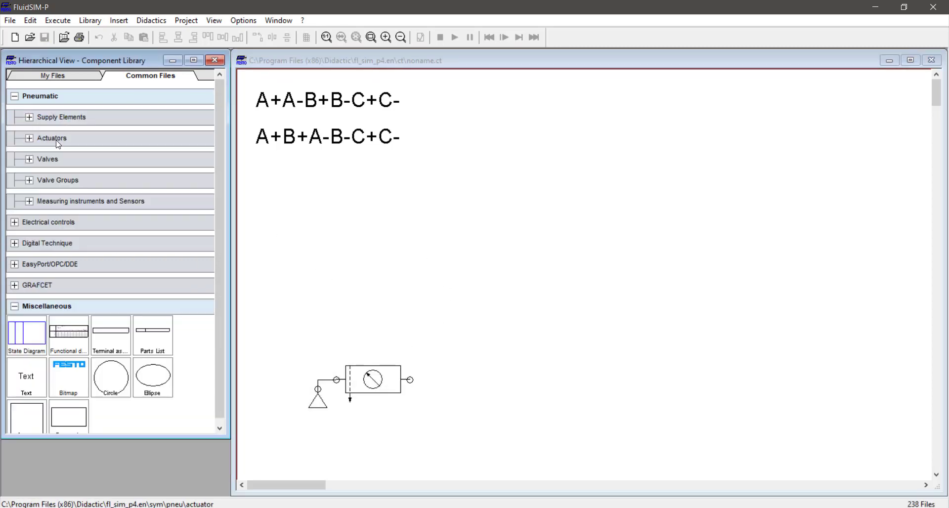
click(58, 144)
drag(153, 163, 560, 220)
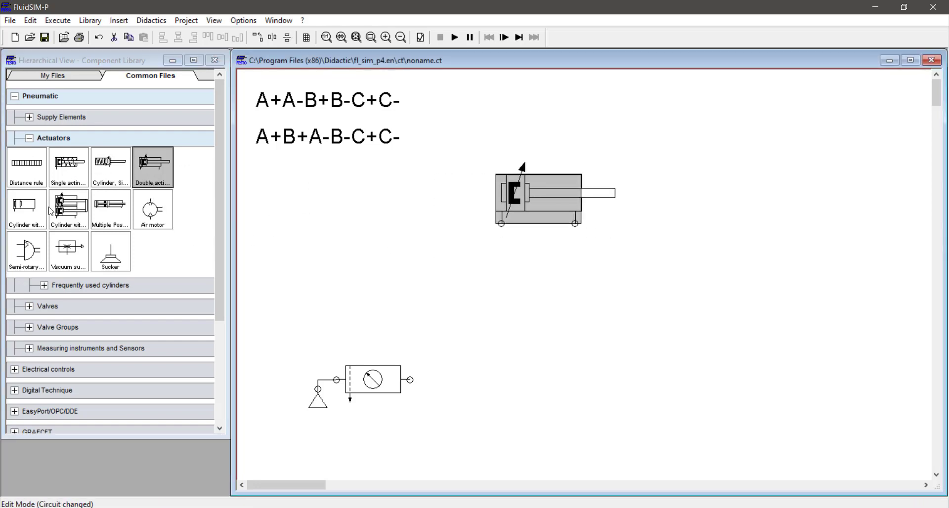
Place a pneumatically operated 5/2-way impulse valve below the cylinder and connect its ports 4 and 2 to the aligned cylinder.
click(70, 138)
click(65, 159)
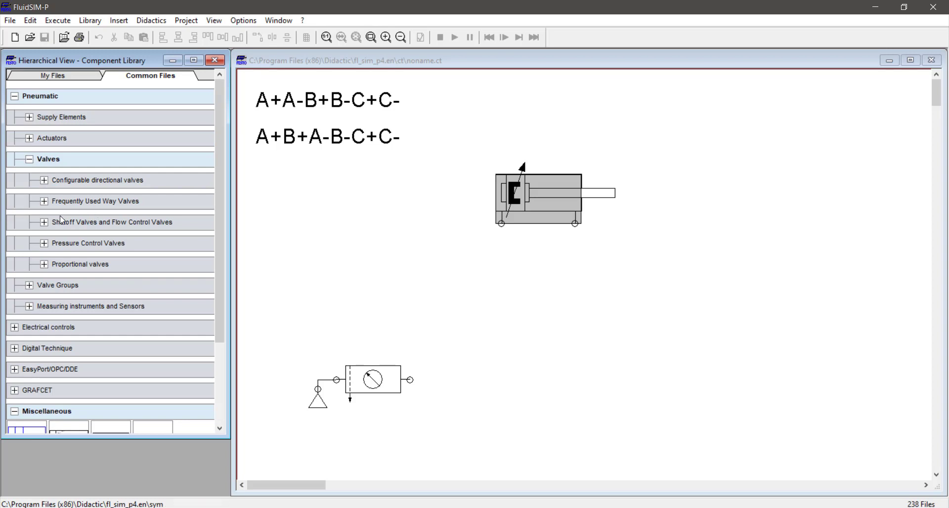
click(96, 203)
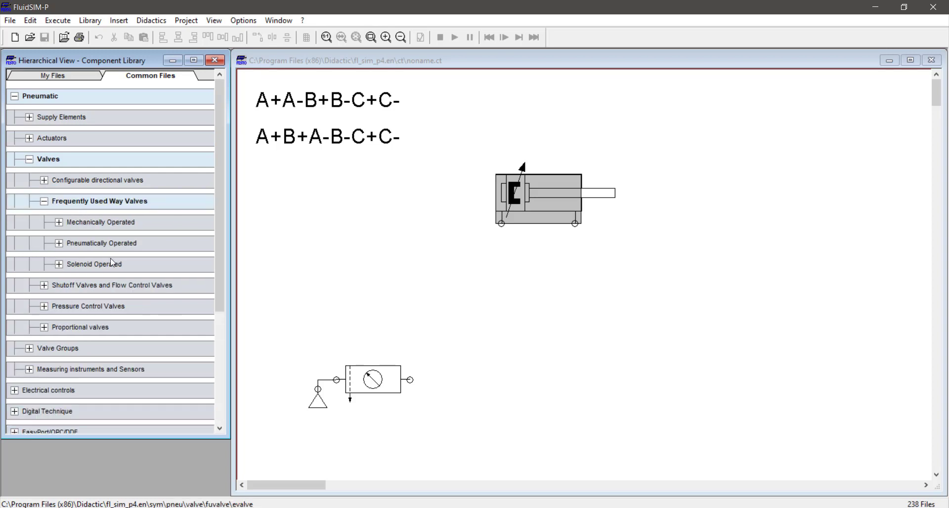
click(119, 243)
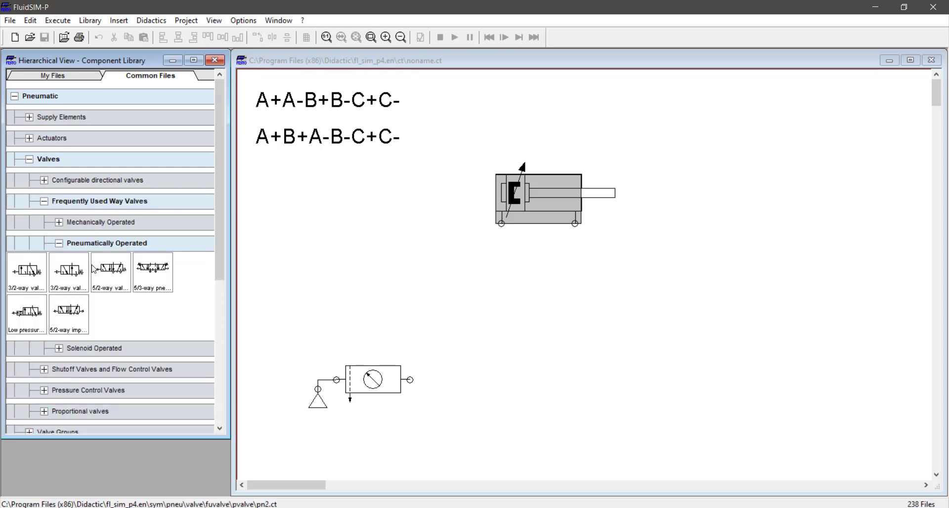
drag(69, 317, 563, 292)
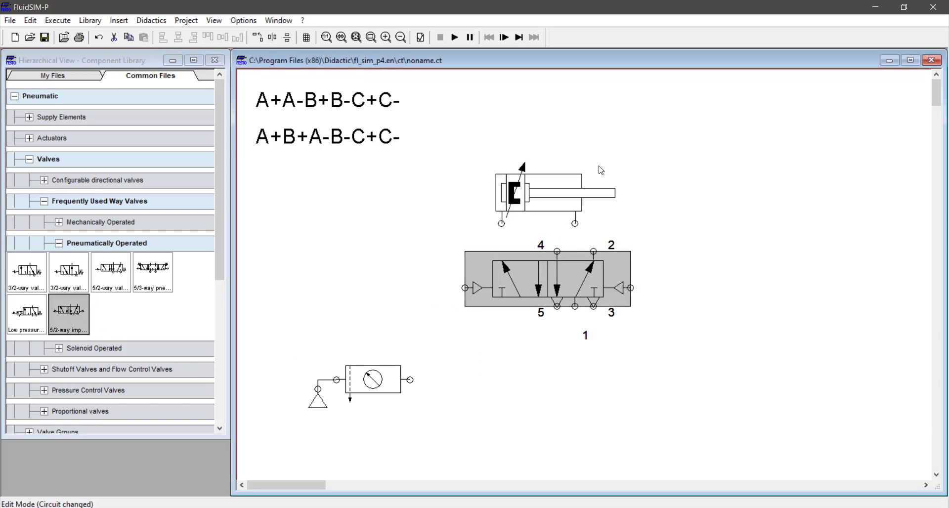
drag(580, 185, 598, 186)
mouse_move(593, 224)
mouse_down()
mouse_move(596, 252)
mouse_move(520, 224)
mouse_up()
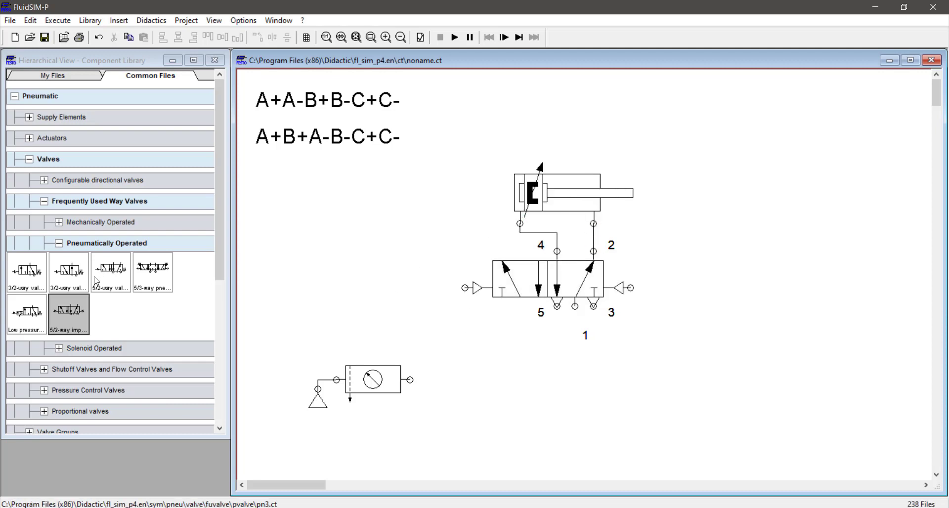
Add a 3/2-way pushbutton valve near the service unit and move the cylinder and 5/2-way valve upward to make room.
double_click(95, 243)
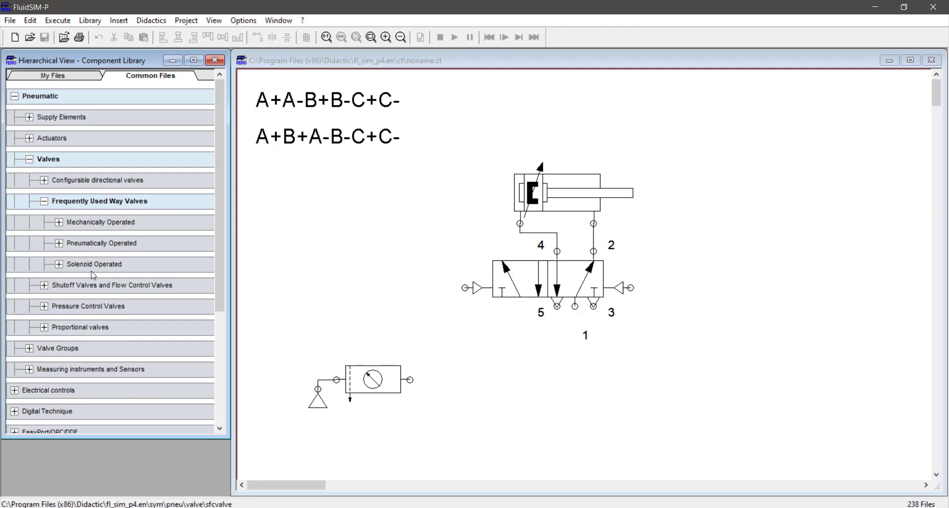
double_click(113, 227)
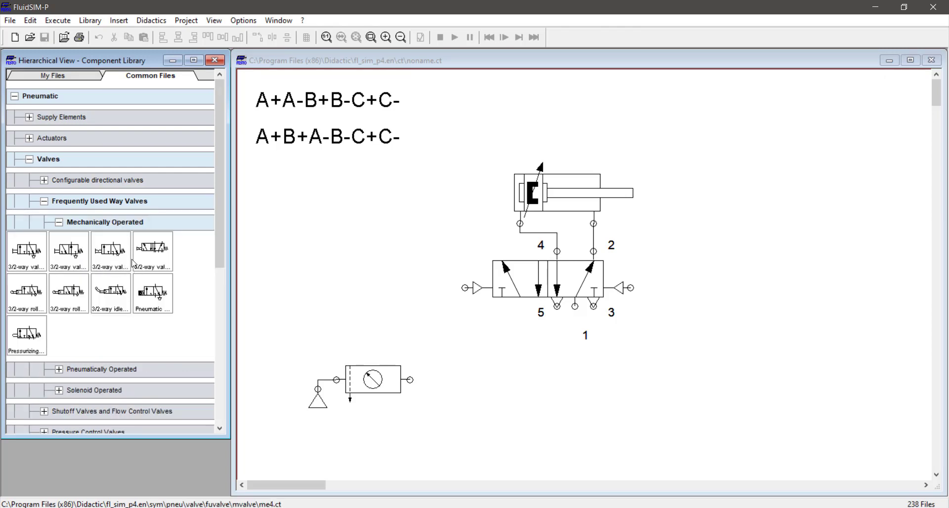
drag(34, 263, 423, 345)
drag(702, 141, 480, 319)
drag(535, 254, 563, 200)
Connect the pushbutton valve's port 2 to the 5/2-way valve's left pilot port and its port 1 to the service unit outlet.
drag(458, 318, 495, 279)
click(471, 298)
drag(500, 310, 410, 379)
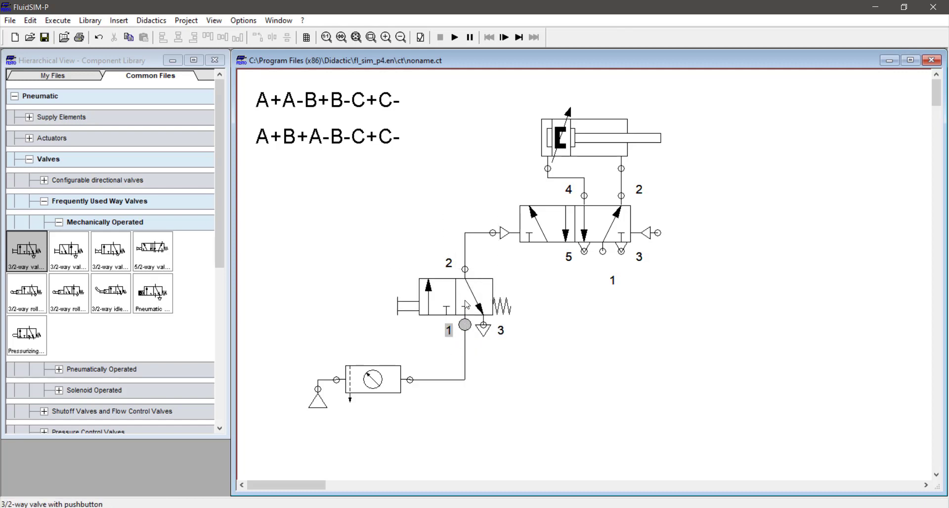
Copy the pushbutton valve to the right, pipe it to the right pilot port, and feed it and the 5/2-way valve's port 1 from the supply line.
drag(458, 293, 715, 292)
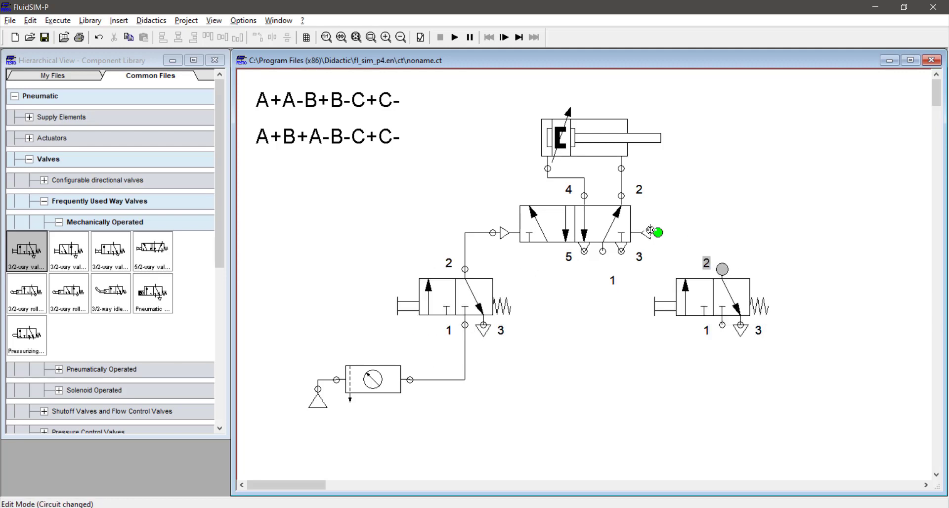
drag(658, 233, 722, 270)
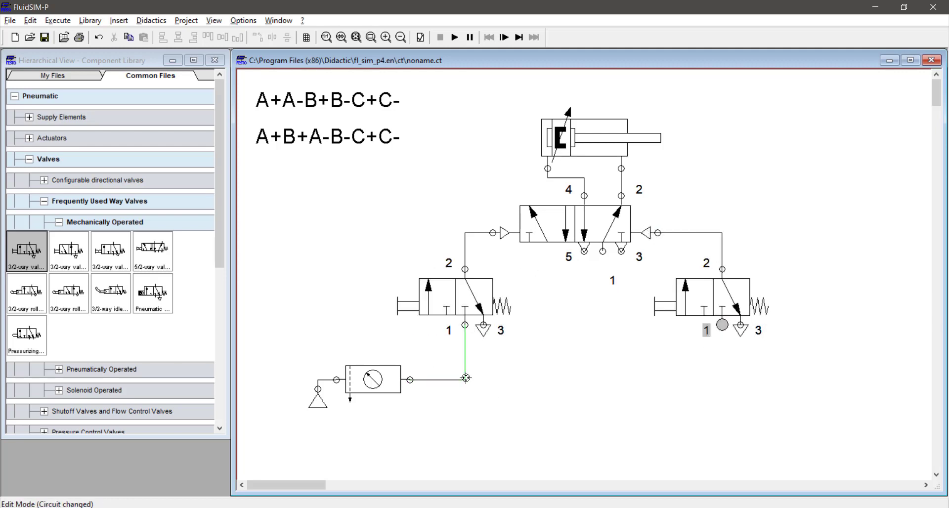
drag(466, 378, 722, 325)
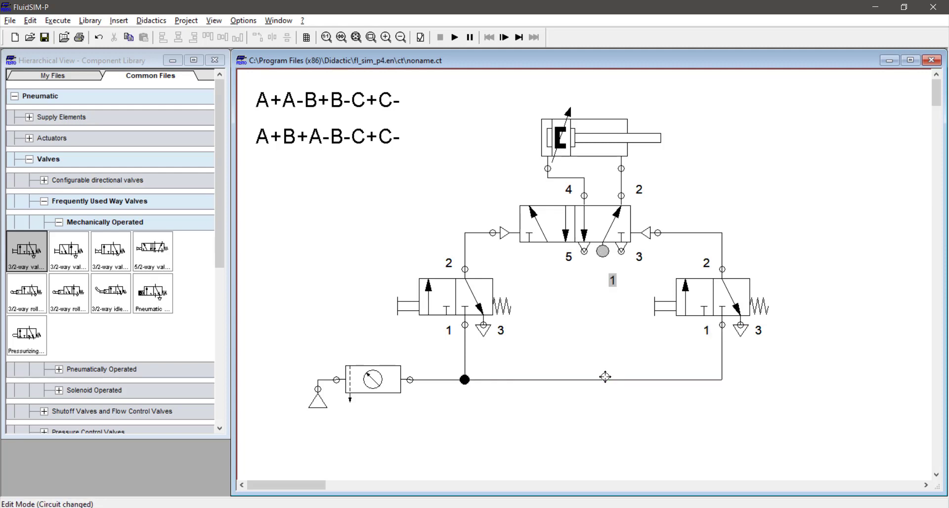
drag(607, 383, 603, 251)
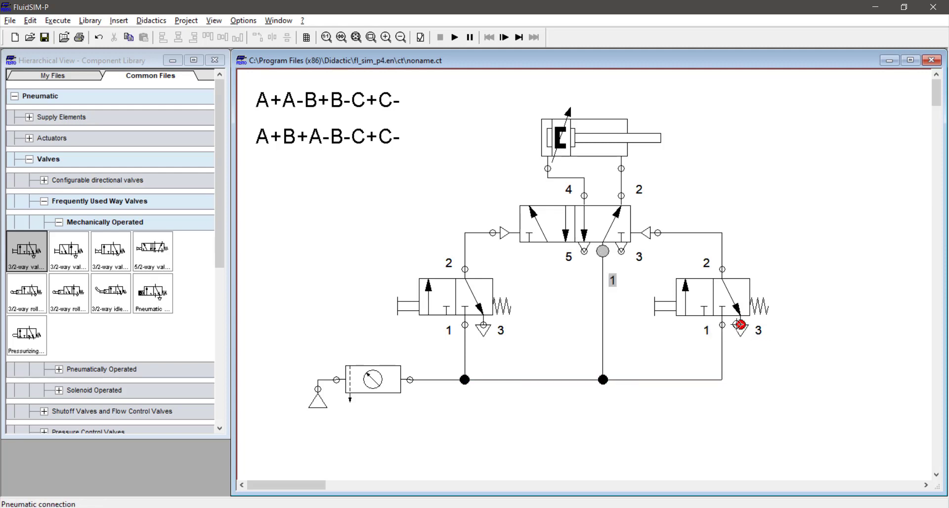
Reconfigure the right 3/2-way valve's left actuation from manual pushbutton to a mechanical roller.
click(684, 312)
click(372, 217)
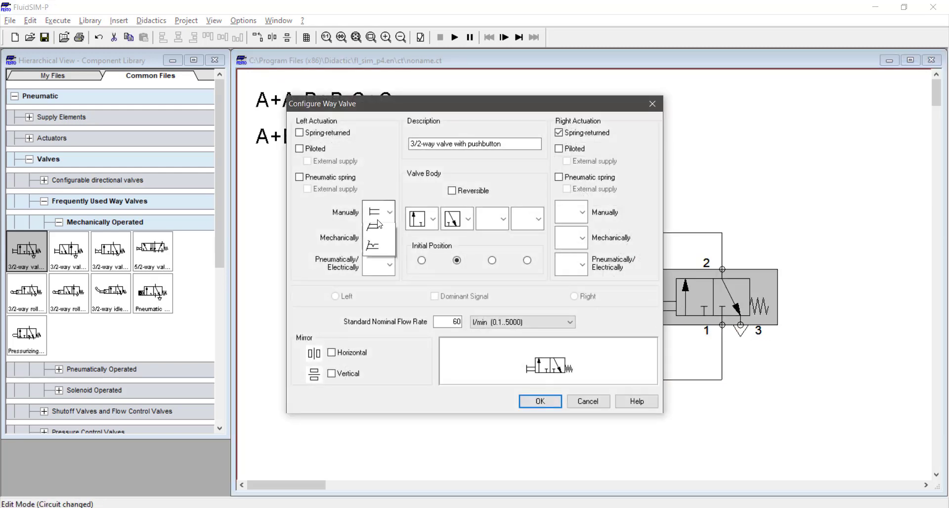
click(380, 235)
click(381, 236)
click(373, 286)
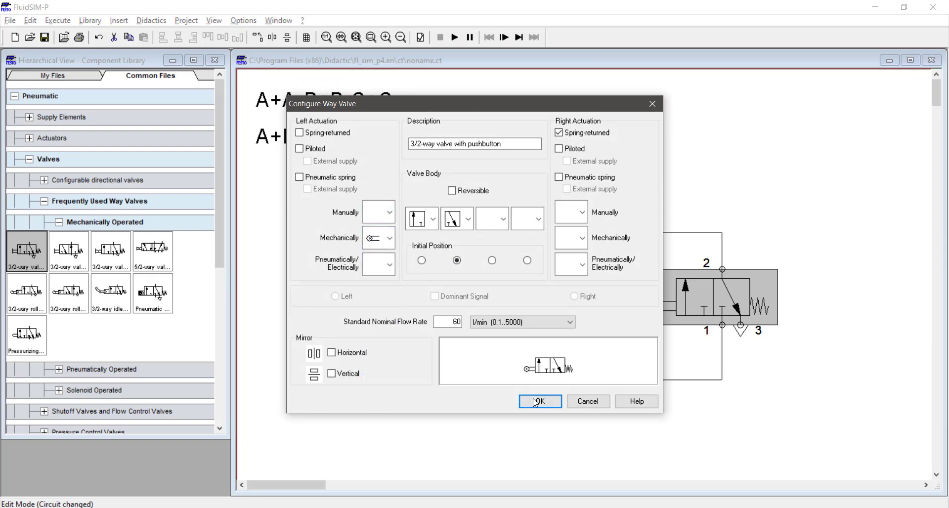
click(540, 401)
Set the terminator of the 5/2-way valve's exhaust port 5 to a silencer.
click(584, 250)
double_click(584, 250)
click(486, 292)
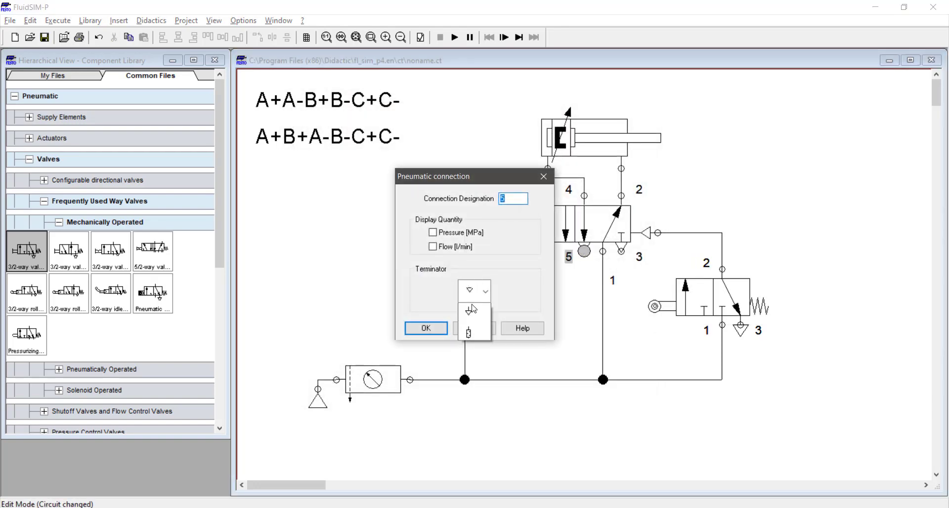
click(473, 393)
click(438, 328)
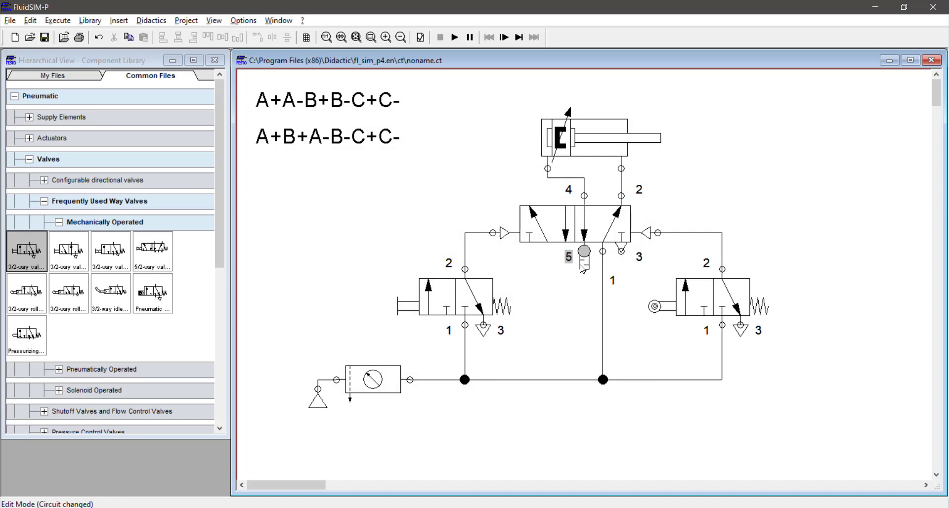
Set the terminator of the 5/2-way valve's exhaust port 3 to a silencer.
double_click(621, 251)
click(479, 289)
click(474, 393)
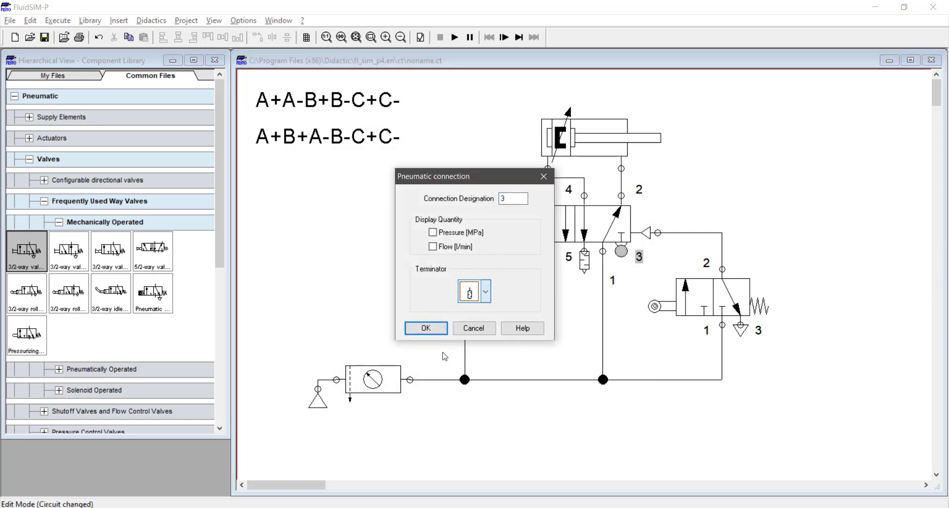
click(426, 328)
Copy the cylinder with its 5/2-way valve, both 3/2-way valves and their lines to the right of the original.
scroll(507, 267, down, 1)
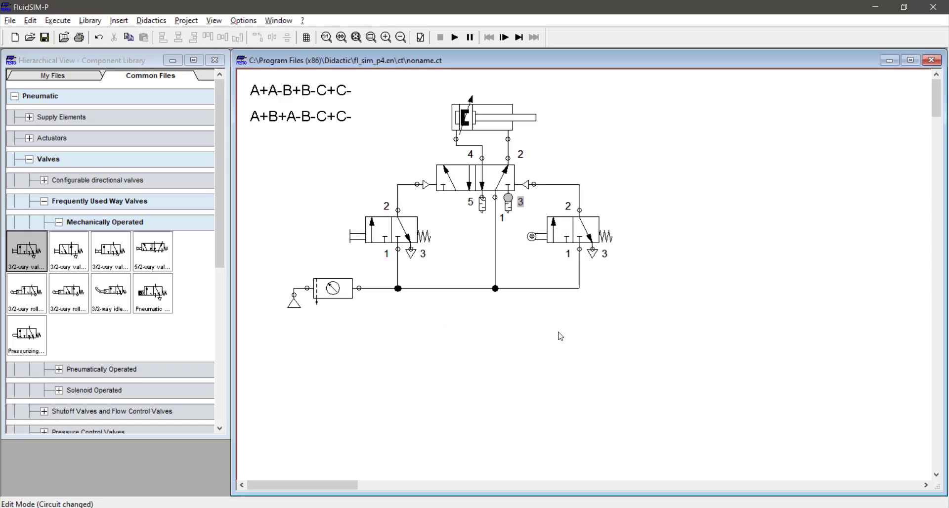
drag(664, 350, 374, 91)
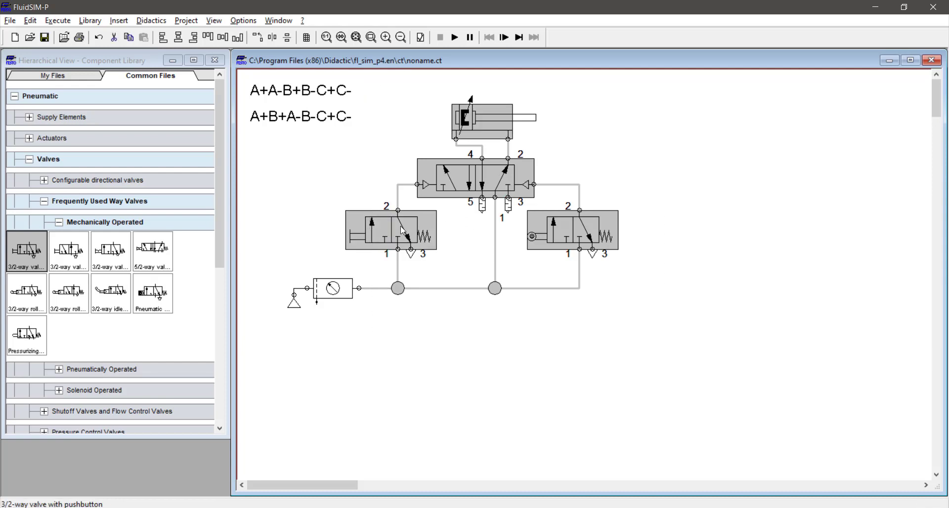
drag(403, 229, 691, 229)
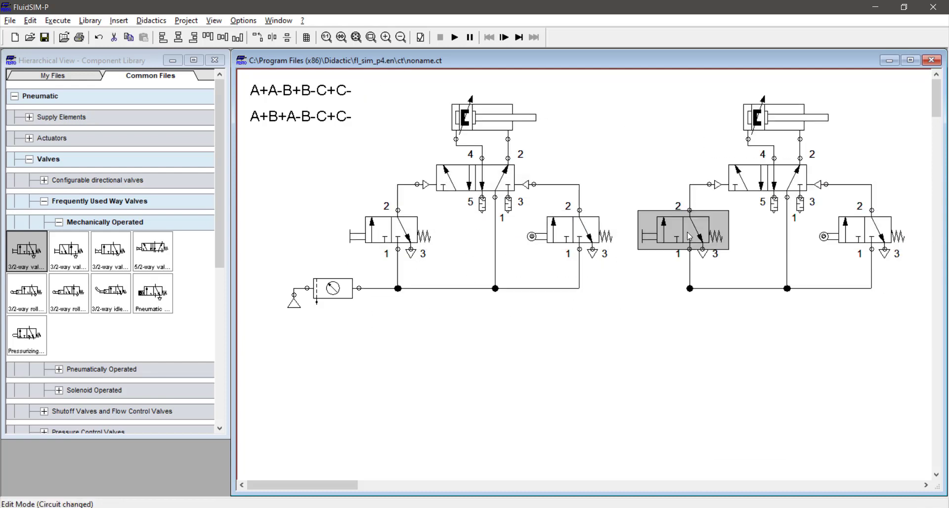
Change the left actuation of the copied pushbutton valve from manual to a mechanical roller.
double_click(690, 235)
click(382, 231)
click(374, 301)
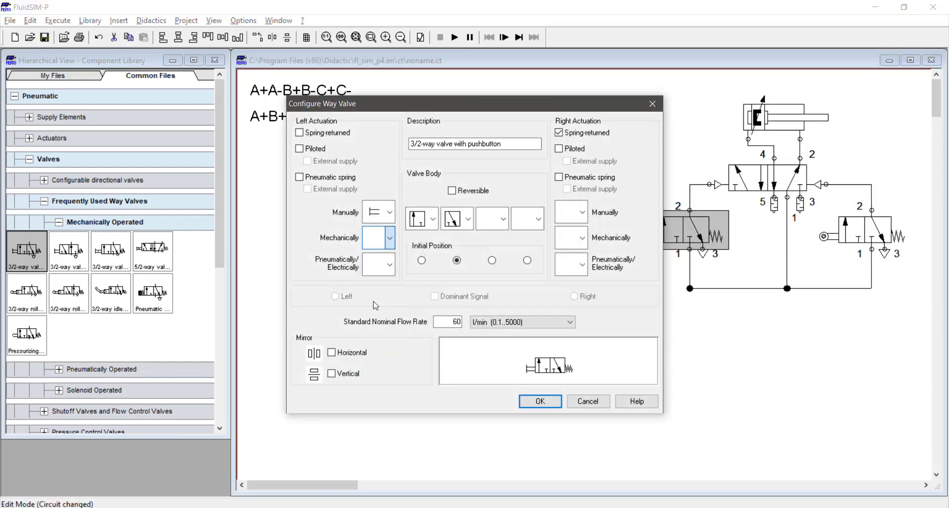
click(385, 217)
click(392, 242)
click(389, 217)
click(380, 235)
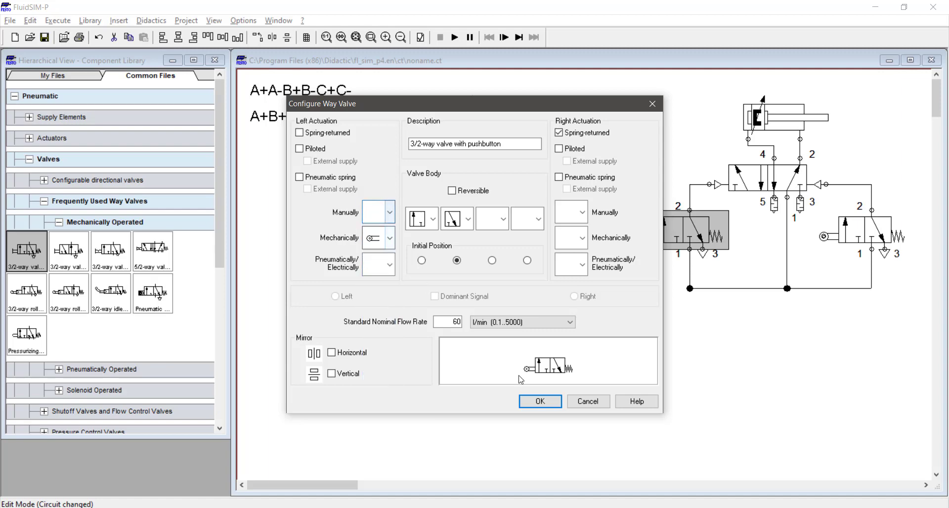
click(543, 401)
Copy the second cylinder circuit, including its roller valves and lines, to the right as a third circuit.
scroll(653, 311, down, 1)
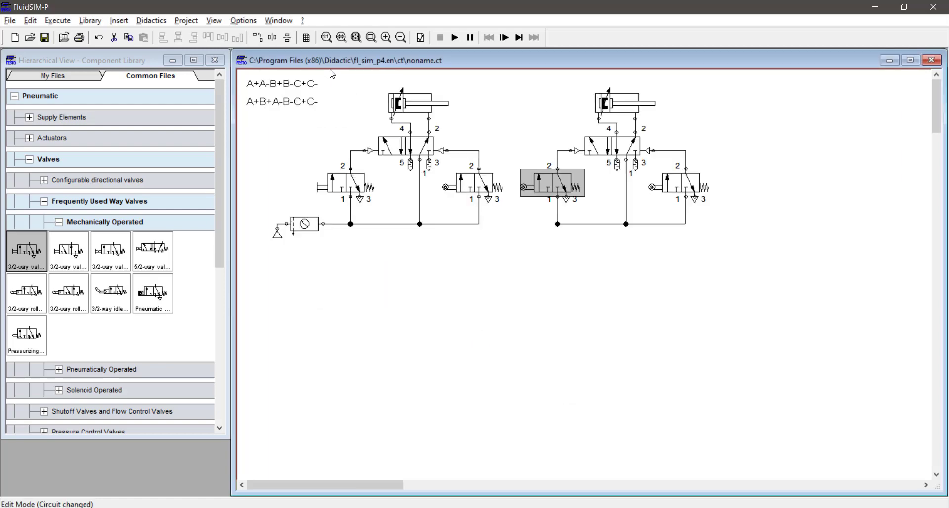
click(356, 38)
scroll(443, 303, down, 1)
drag(727, 291, 510, 76)
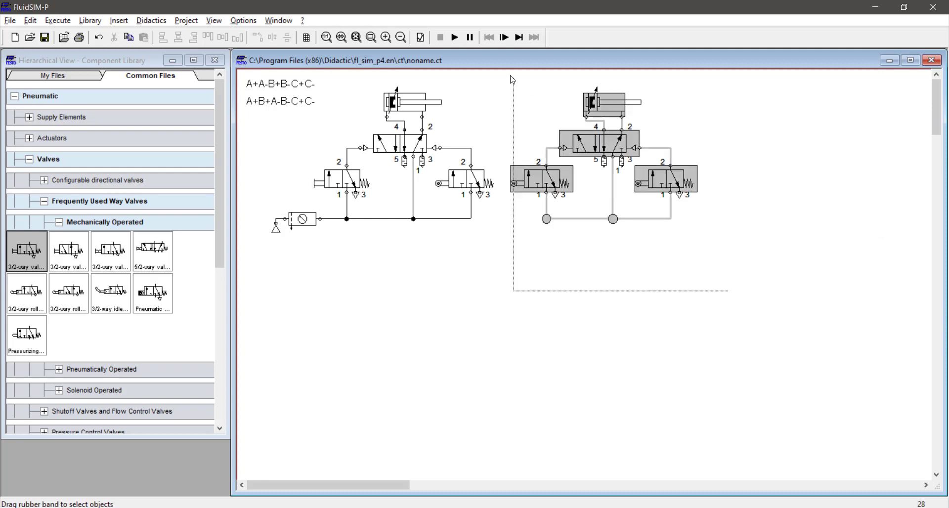
drag(548, 180, 748, 180)
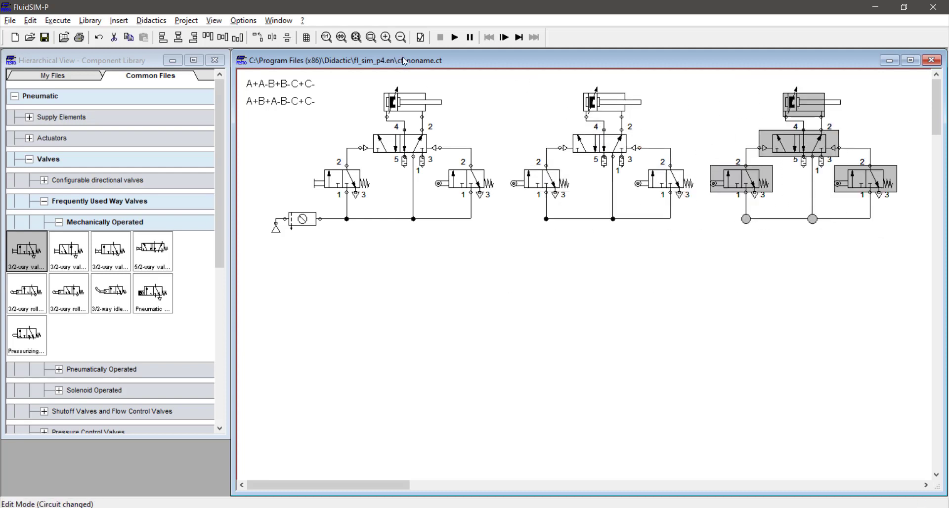
click(357, 38)
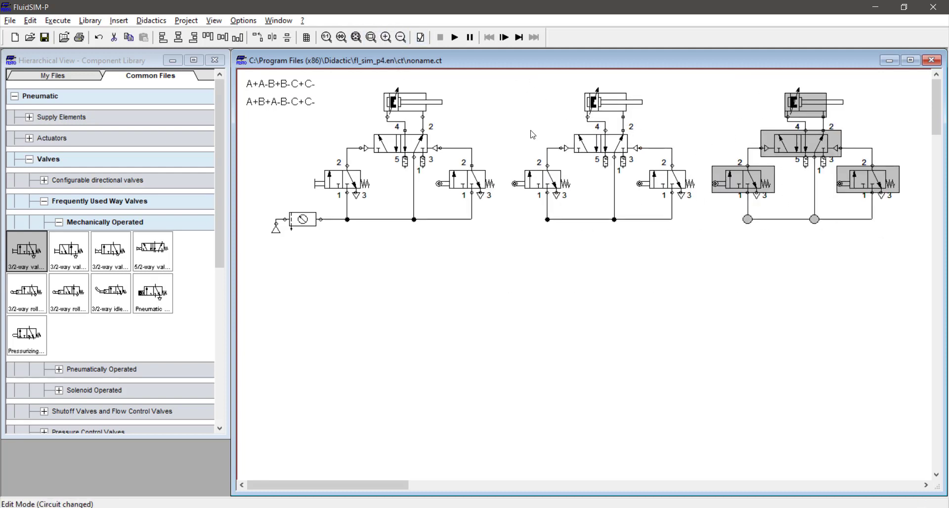
Maximize the circuit window and connect the supply lines of the three cylinder circuits into one continuous line.
double_click(353, 60)
click(356, 38)
mouse_move(691, 251)
mouse_down()
mouse_move(566, 250)
mouse_move(593, 256)
mouse_move(582, 252)
mouse_up()
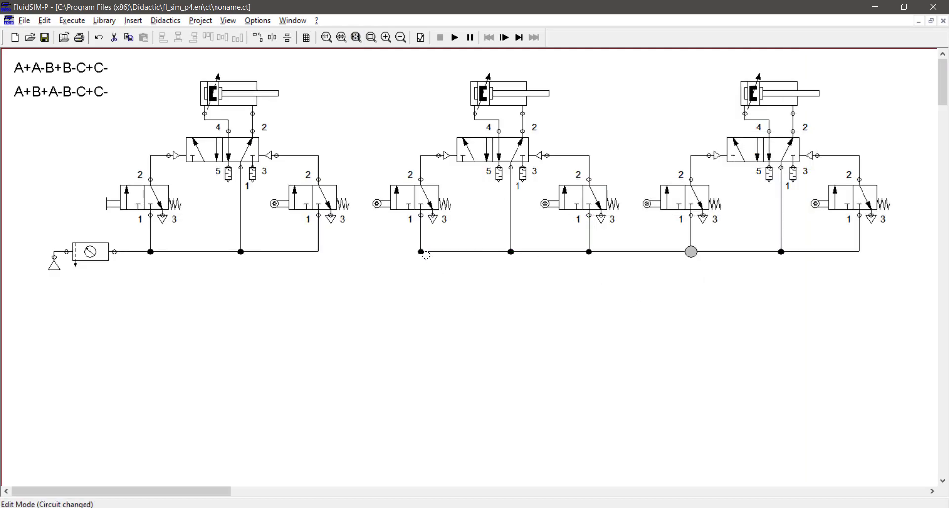
mouse_move(421, 252)
mouse_down()
mouse_move(379, 262)
mouse_move(319, 252)
mouse_up()
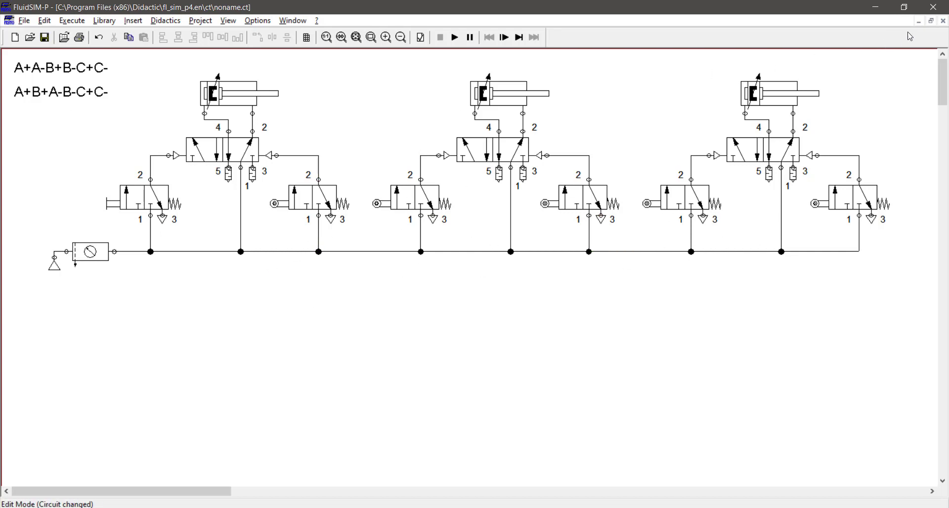
Restore the circuit window beside the component library and collapse the library's expanded valve categories.
click(932, 22)
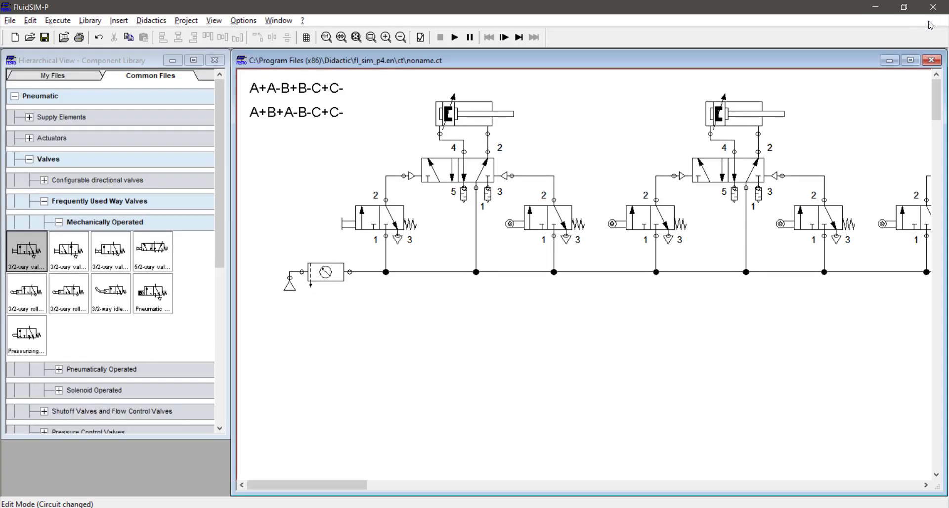
click(106, 222)
click(72, 184)
click(72, 184)
click(74, 159)
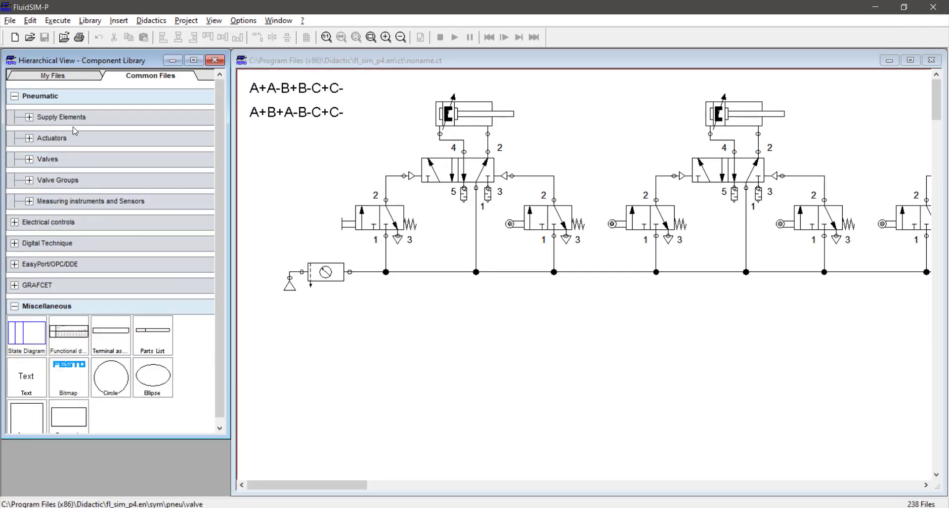
Collapse the remaining expanded categories of the component library and maximize the circuit window.
click(69, 97)
click(123, 204)
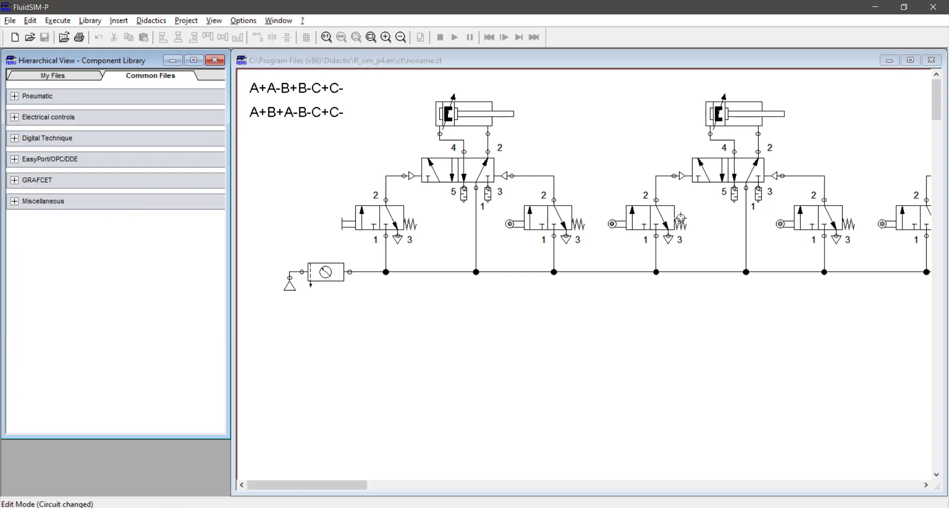
click(911, 61)
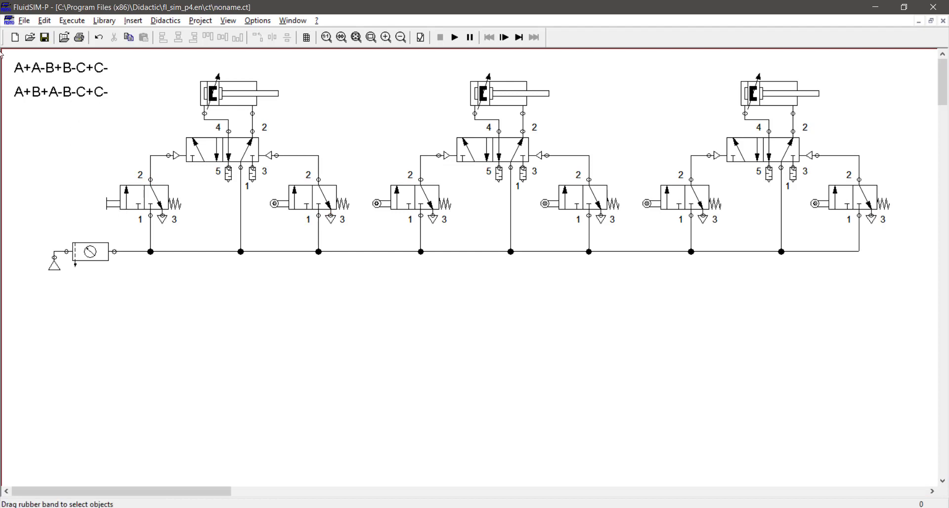
Move both sequence texts between the first and second cylinders and fit the circuit in the view.
click(56, 67)
drag(56, 67, 360, 83)
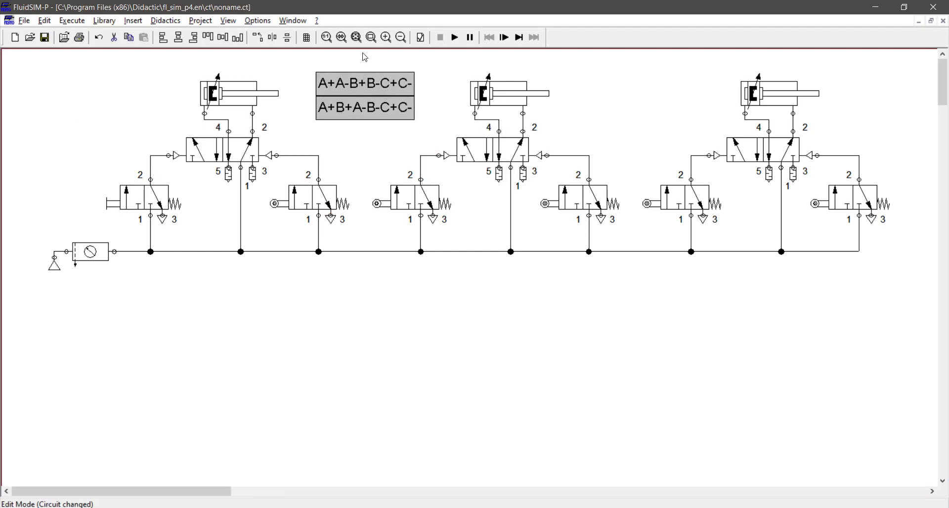
click(358, 38)
click(622, 381)
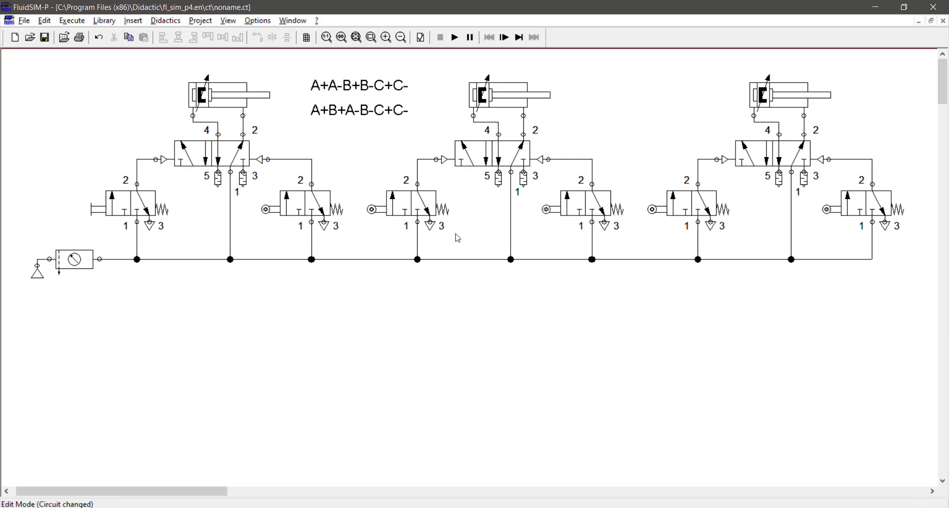
Shift the compressed air supply and service unit to the right, closer to the first valve's supply junction.
drag(109, 232, 1, 339)
key(Right)
key(Right)
key(Right)
key(Right)
key(Right)
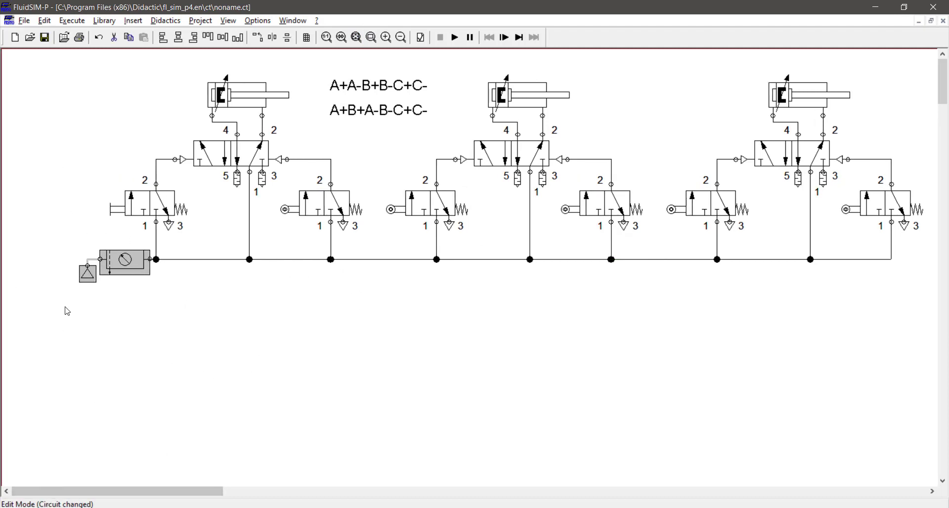
drag(58, 322, 169, 179)
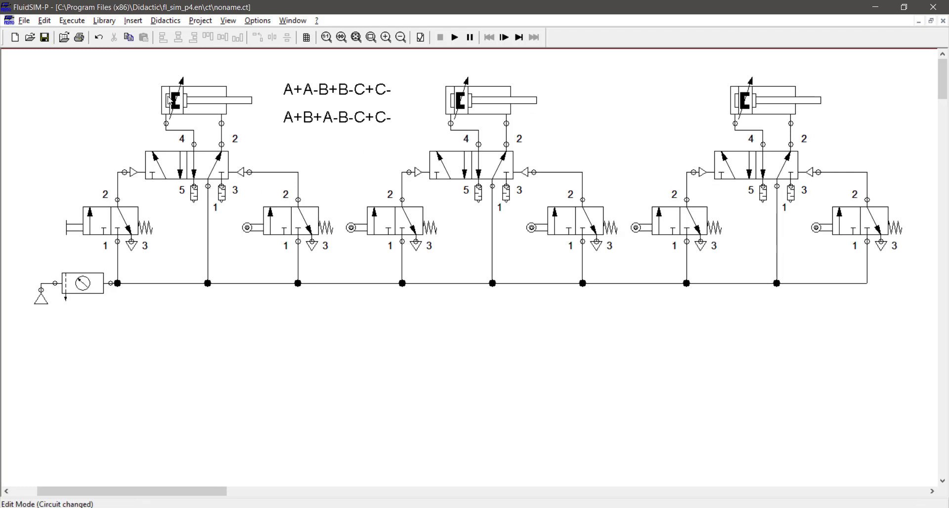
Set the first cylinder's actuating labels to ai from 0 to 10 mm and af ending at 100 mm.
double_click(198, 101)
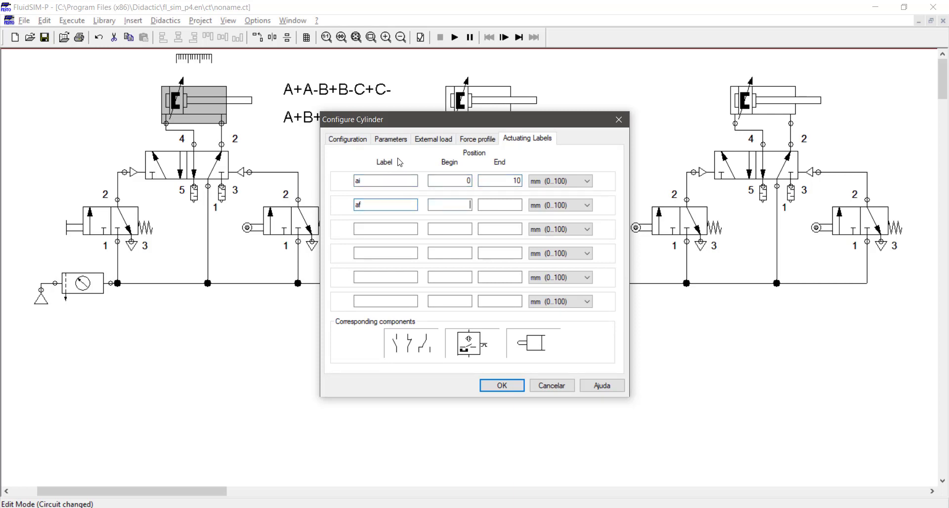
key(Tab)
text(100)
key(Return)
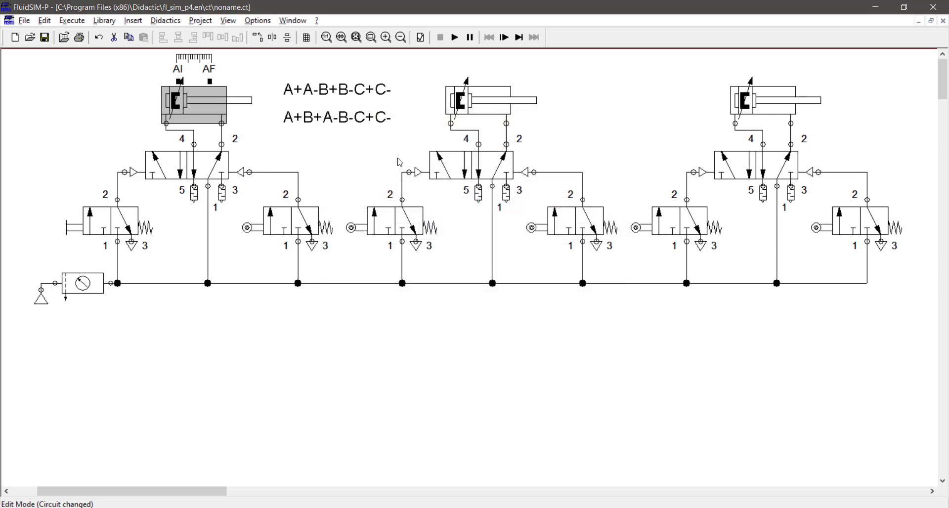
Set the second cylinder's actuating labels to bi beginning at 0 mm and bf from 90 to 100 mm.
double_click(487, 105)
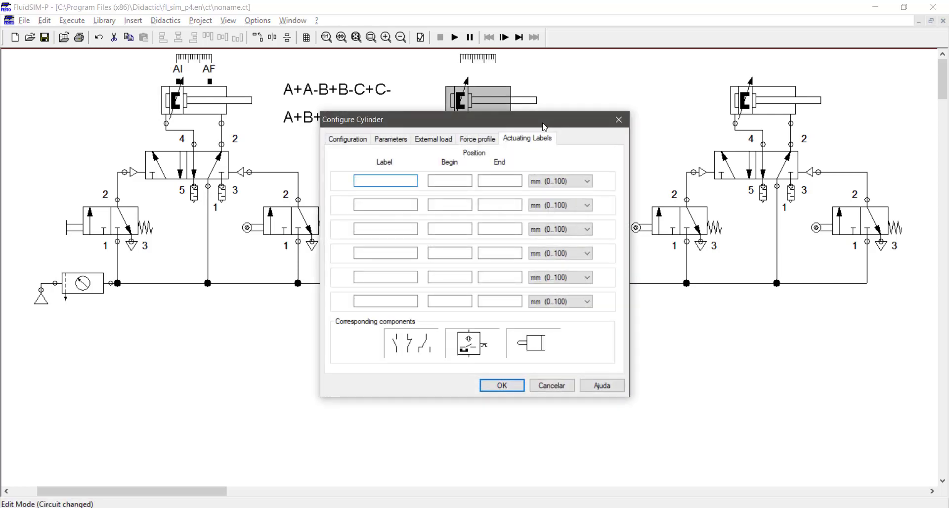
key(Tab)
text(090)
key(Tab)
text(100)
key(Return)
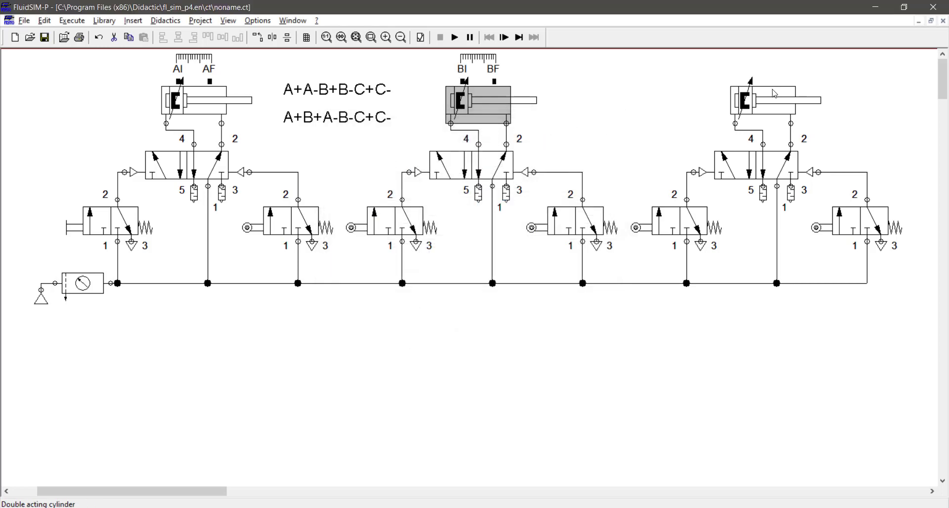
Set the third cylinder's actuating labels to ci from 0 to 10 mm and cf from 90 to 100 mm.
double_click(751, 110)
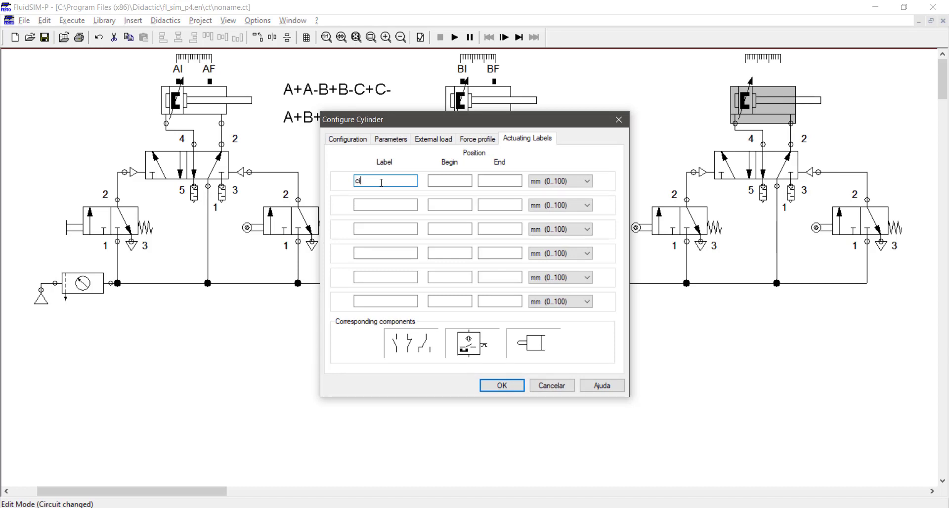
key(Tab)
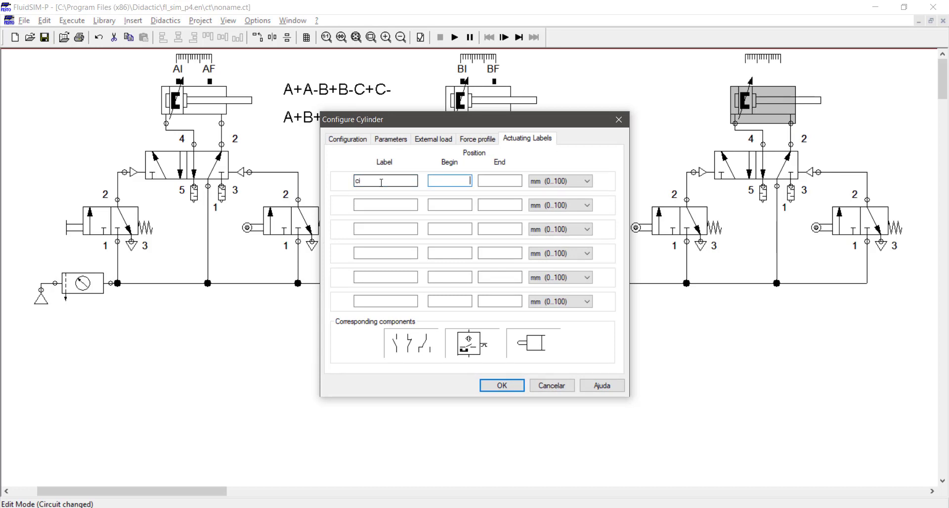
key(Tab)
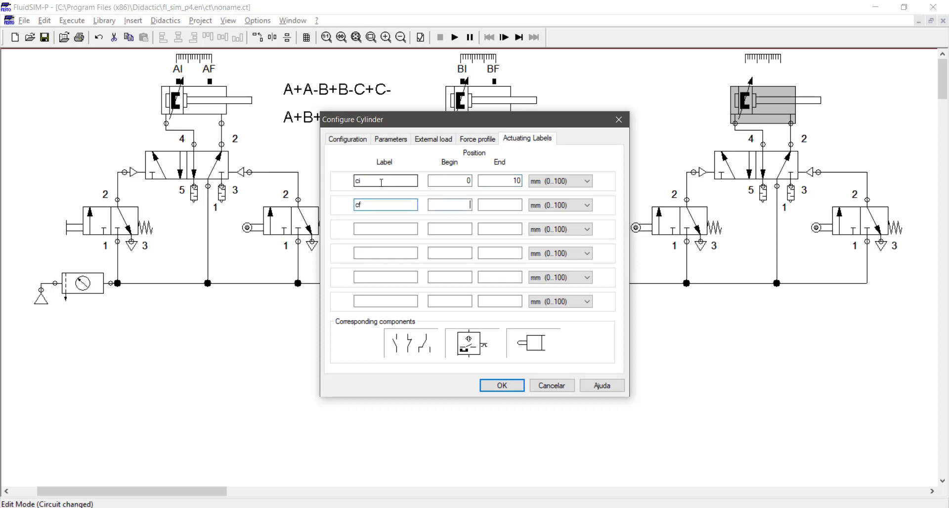
text(90)
key(Tab)
text(100)
key(Return)
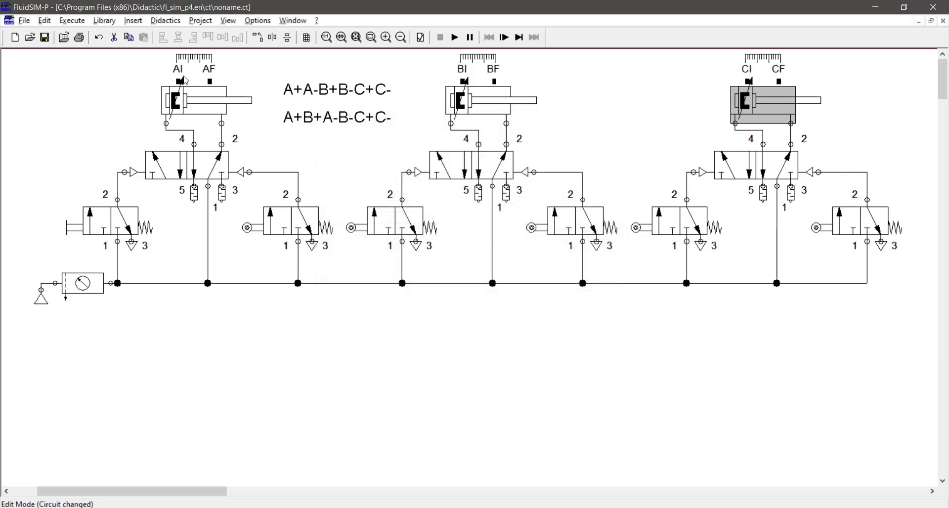
Move both sequence texts below the main supply line, near the middle of the circuit.
drag(375, 80, 324, 139)
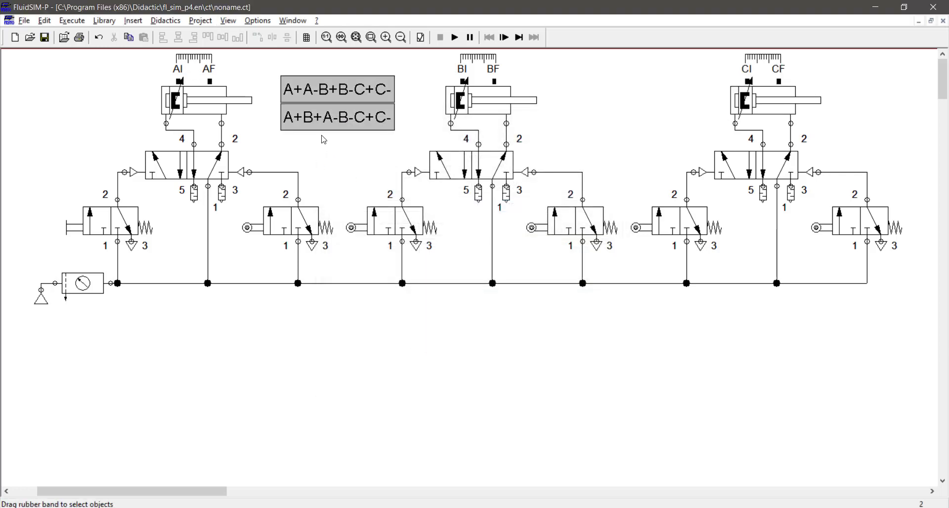
drag(343, 91, 466, 328)
click(565, 331)
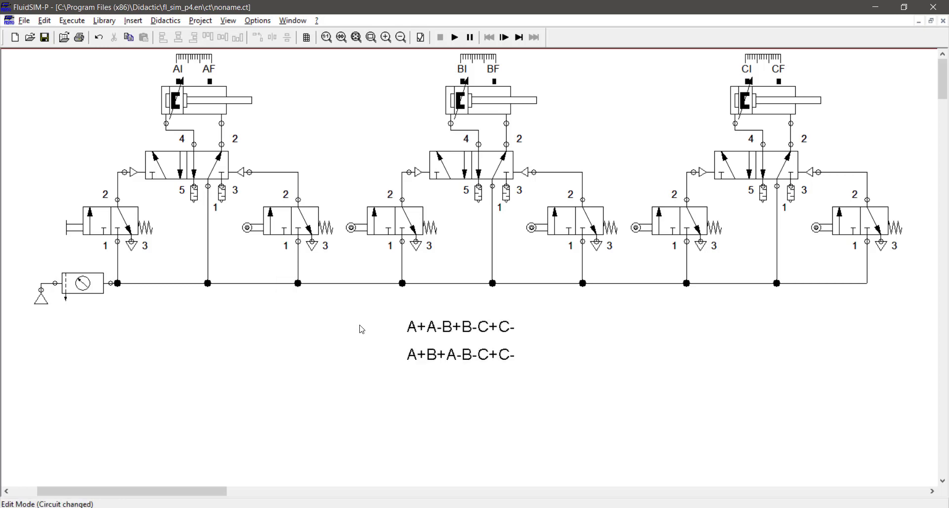
Assign the label af to the roller of the first circuit's right-hand 3/2-way valve.
click(118, 227)
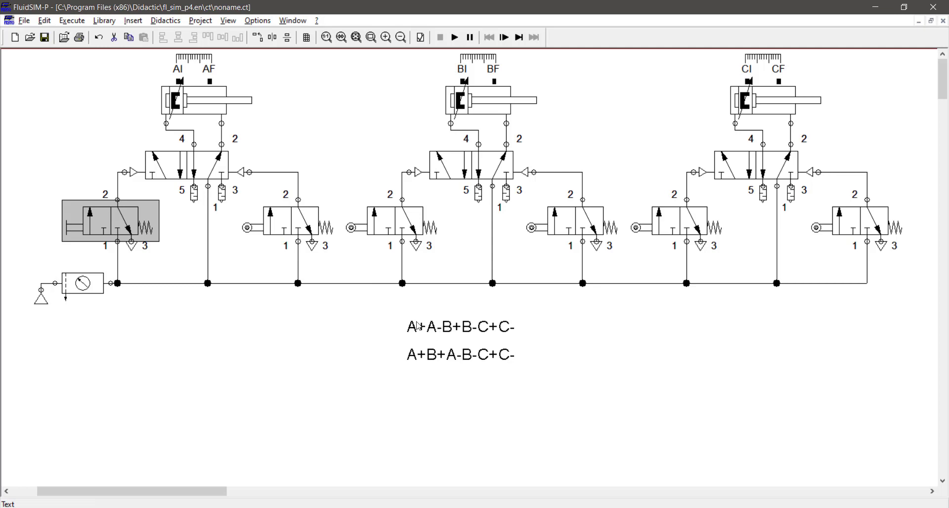
double_click(246, 228)
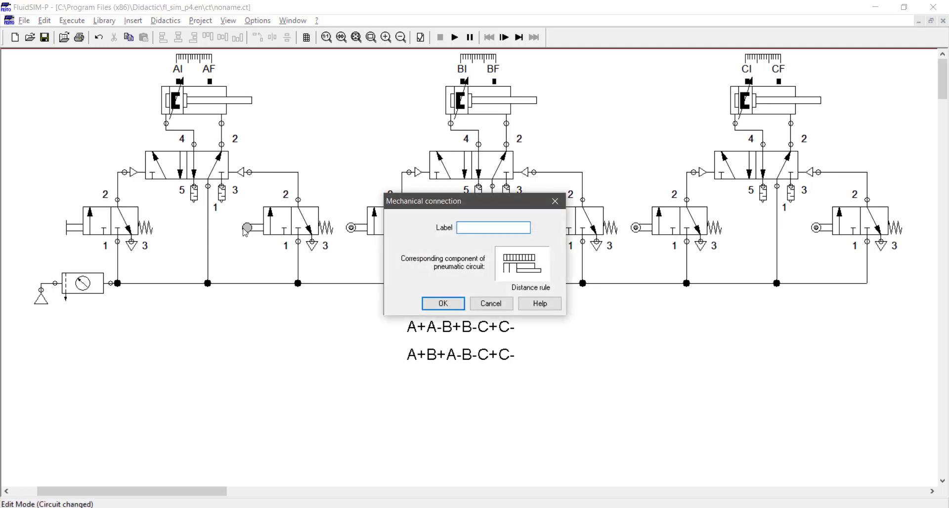
text(af)
key(Return)
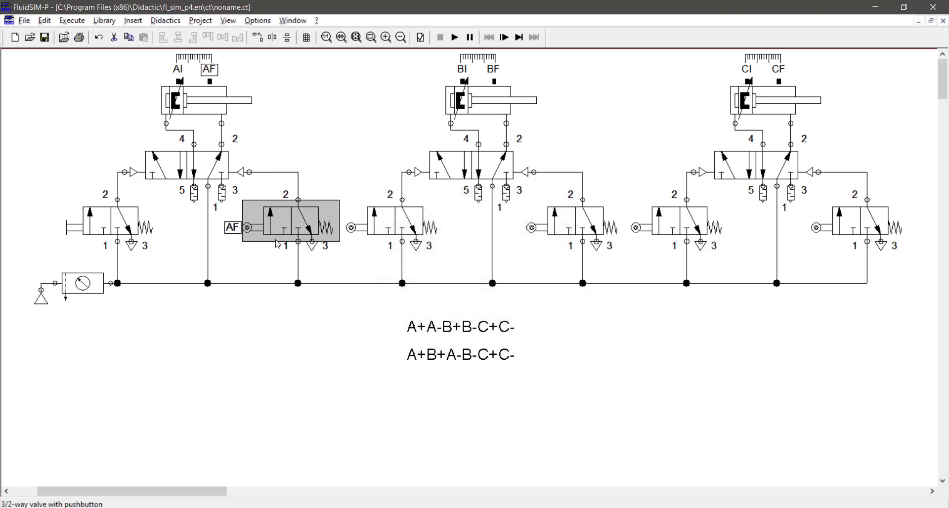
click(294, 184)
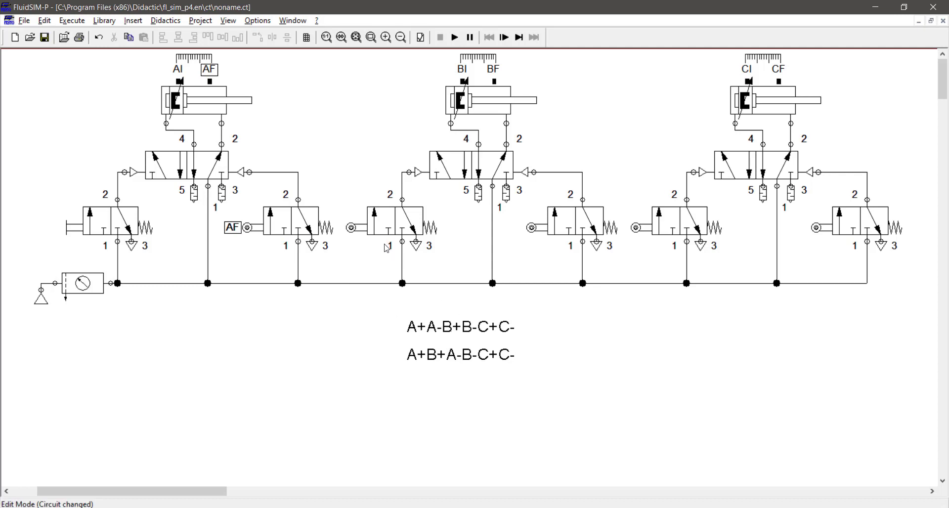
Assign the label ai to the roller of the second circuit's left valve and move its tag below the roller.
double_click(352, 228)
text(a)
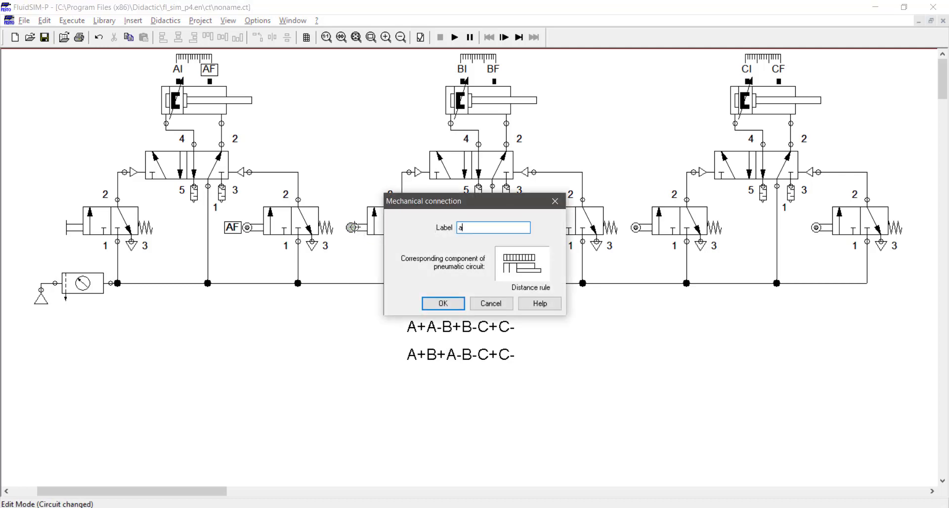
text(i)
key(Return)
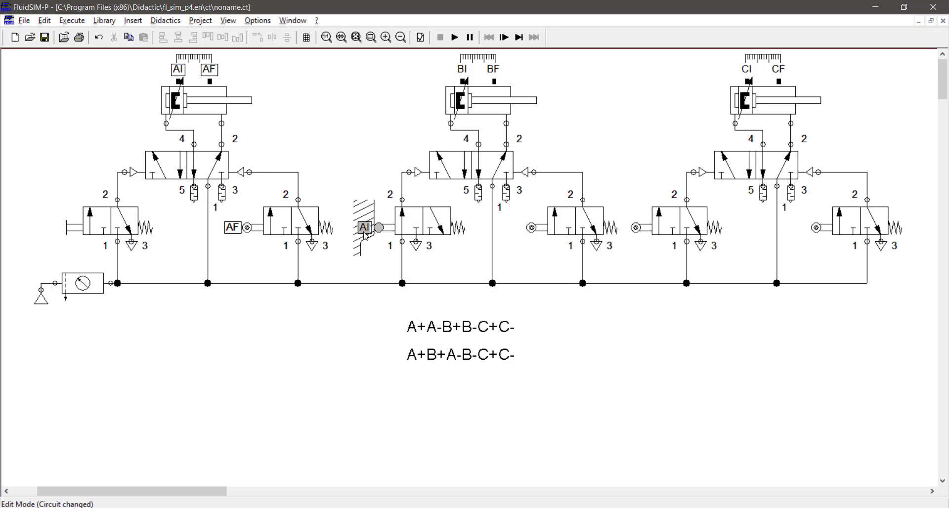
drag(366, 237, 376, 255)
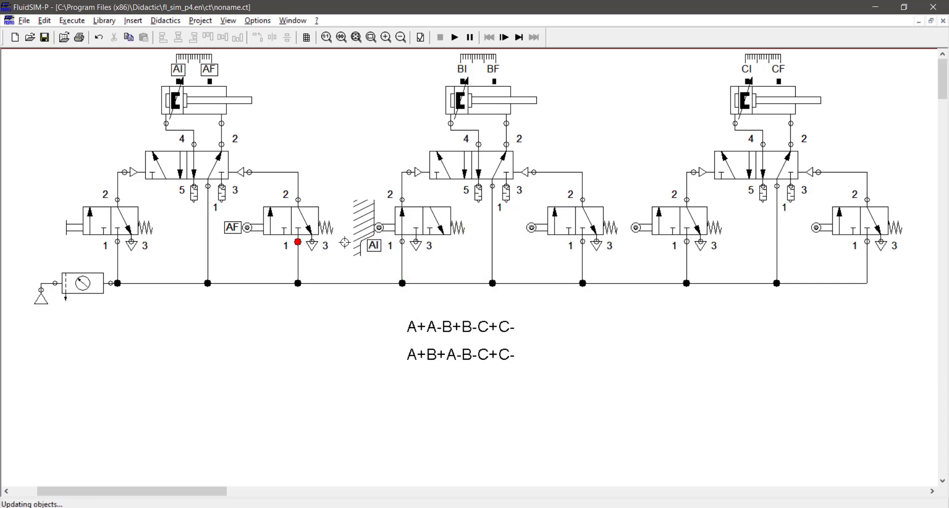
click(413, 236)
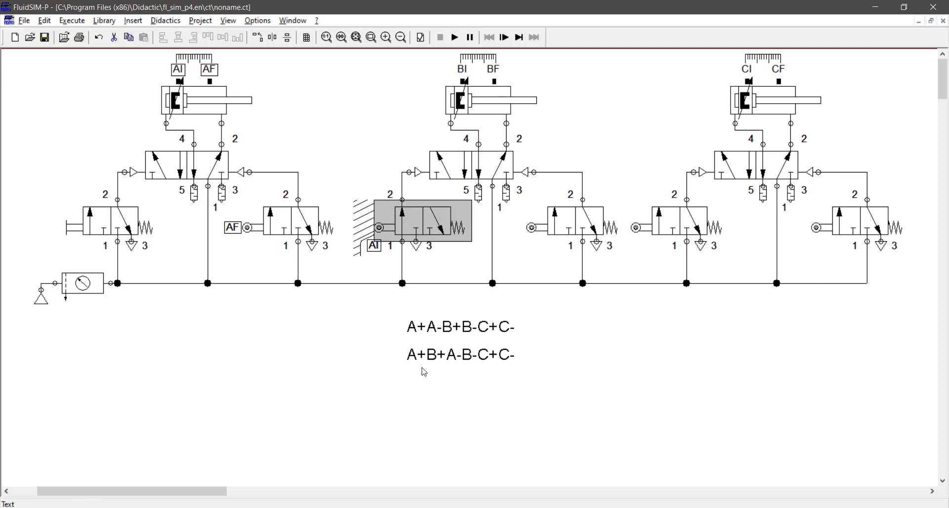
Label the second circuit's right roller valve bf and the third circuit's left roller valve bi, placing the bi tag below its roller.
double_click(532, 228)
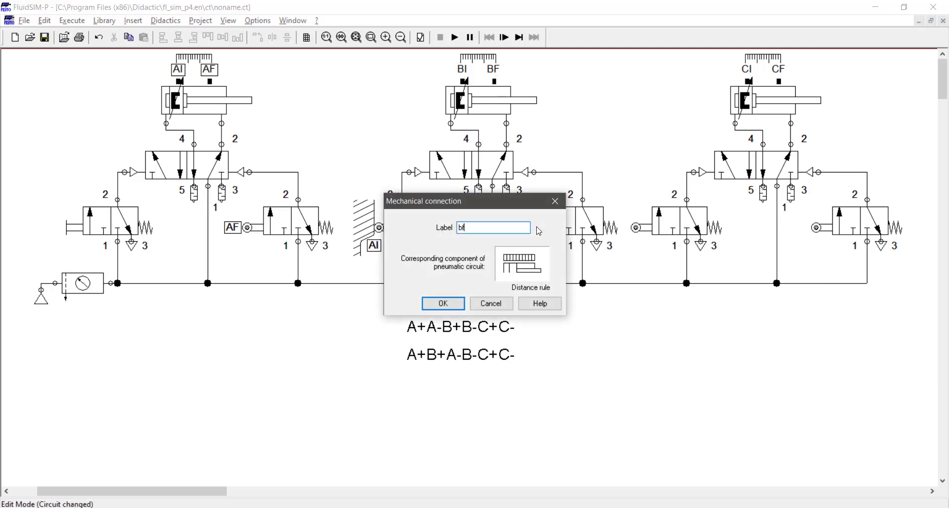
key(Return)
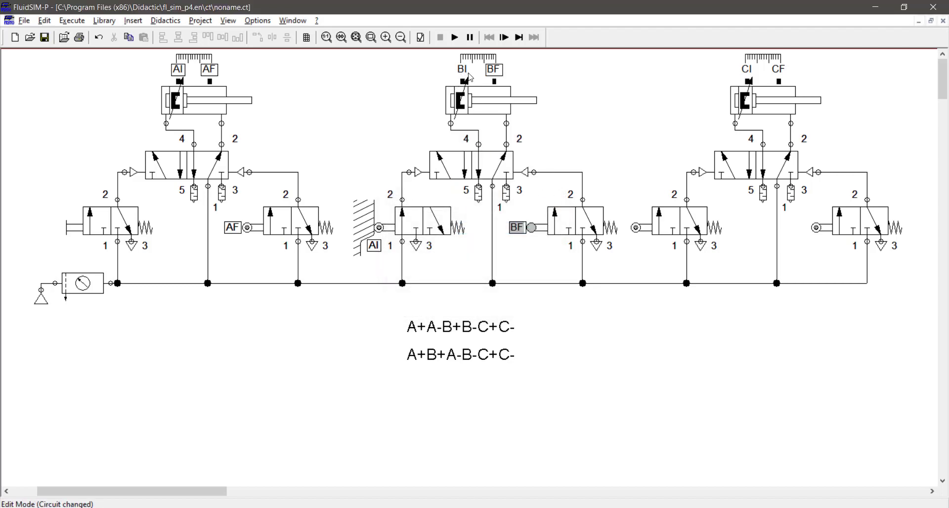
double_click(637, 226)
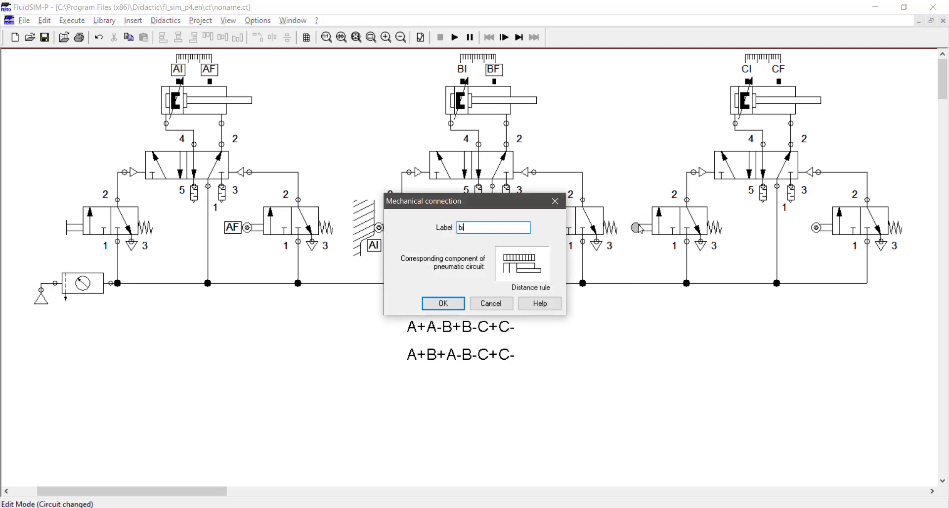
key(Return)
drag(652, 228, 658, 248)
click(802, 78)
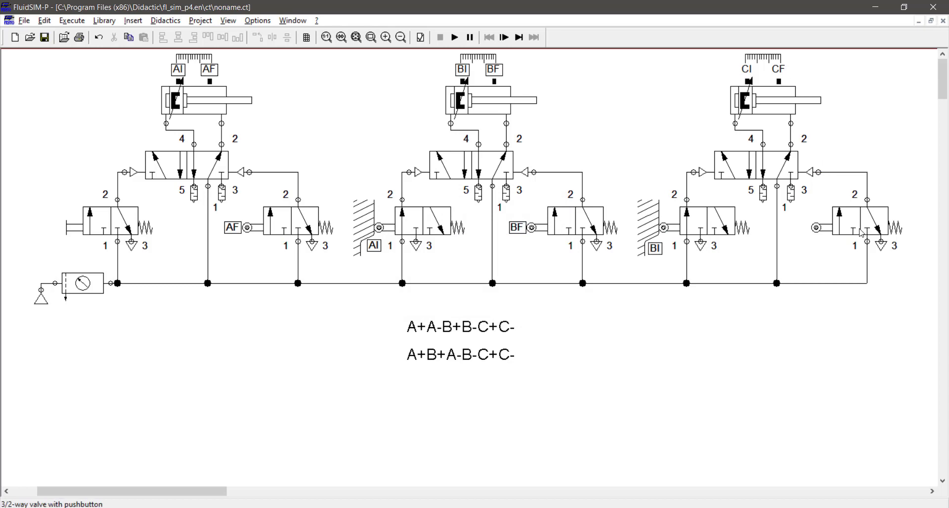
Assign the label cf to the roller of the third circuit's right-hand valve.
double_click(817, 228)
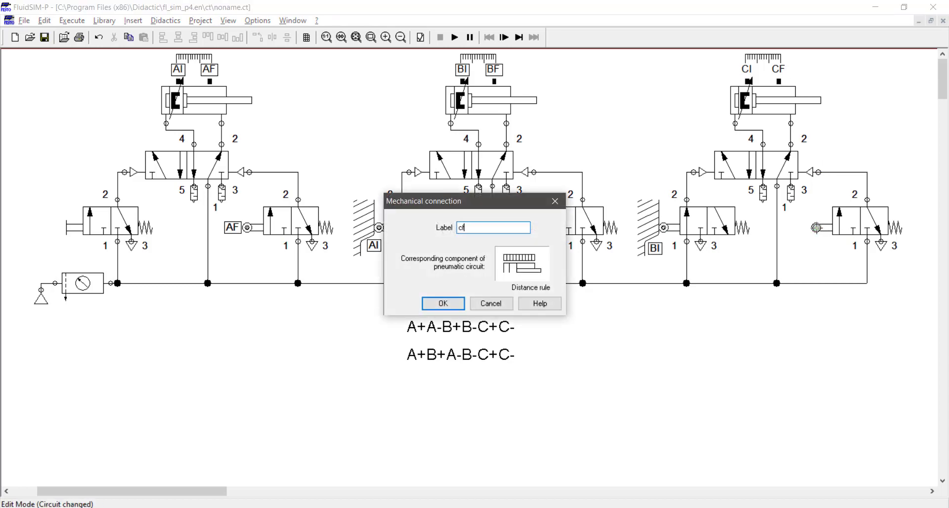
key(Return)
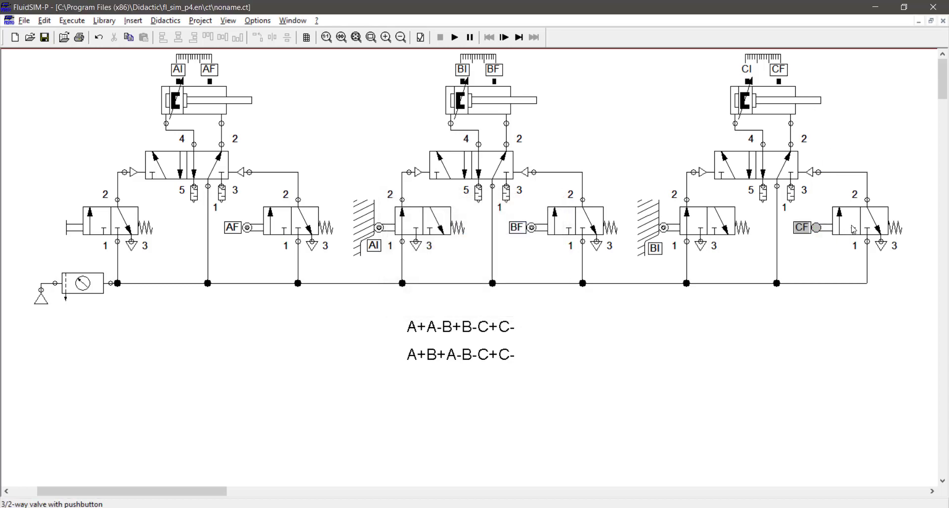
click(754, 334)
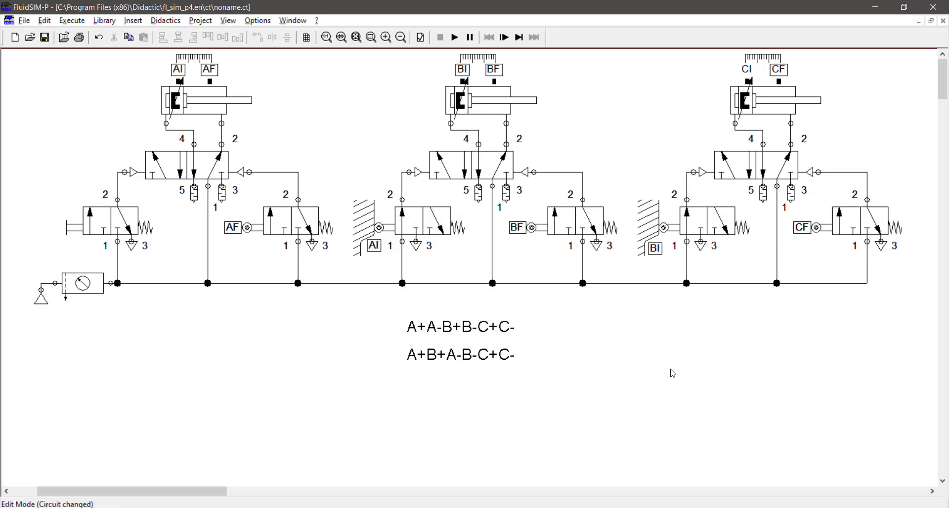
Run the circuit simulation to check the starting behaviour of the cylinders, and stop it.
click(455, 37)
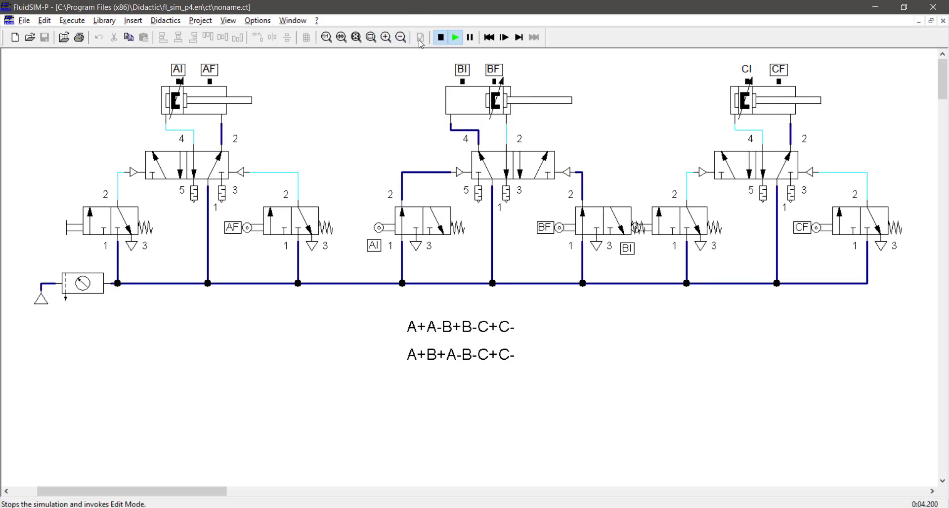
click(440, 37)
Set the simulation speed to a slow-motion factor of 1:5 and run the simulation again.
click(258, 20)
click(275, 34)
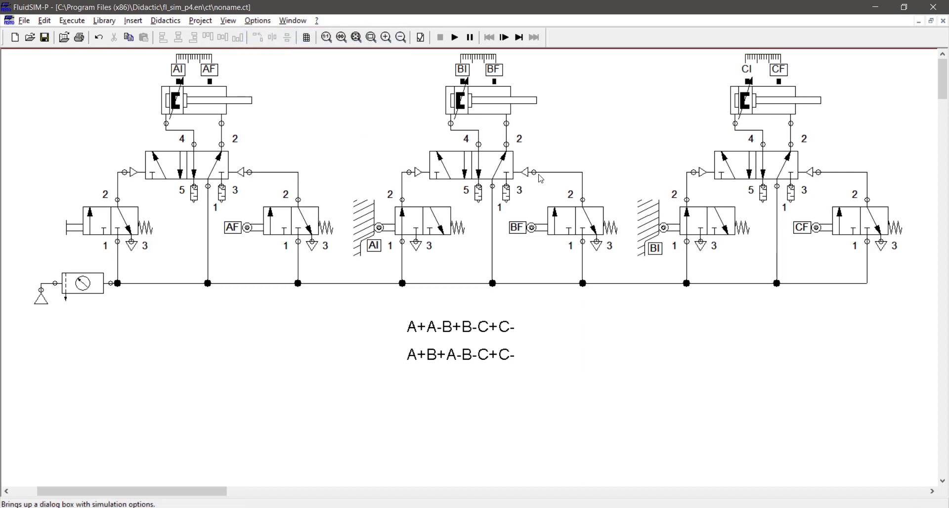
click(508, 221)
key(Tab)
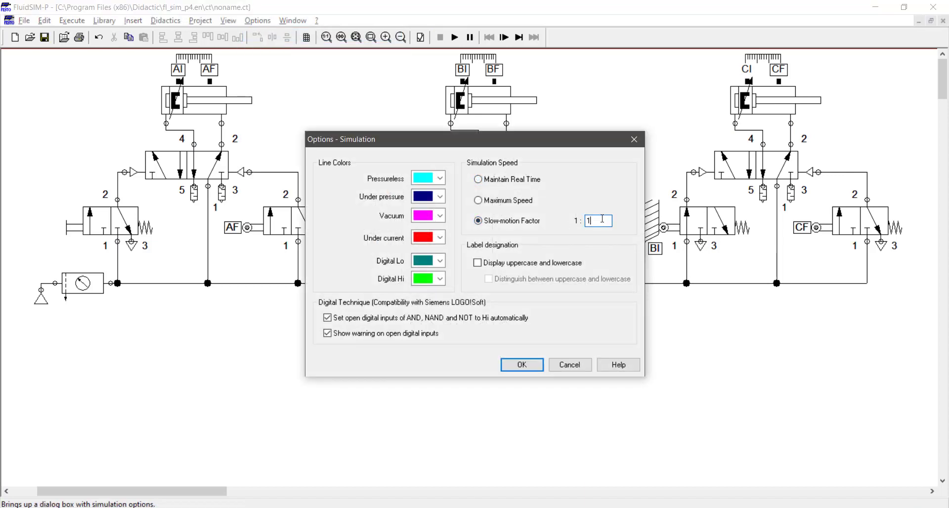
text(5)
key(Return)
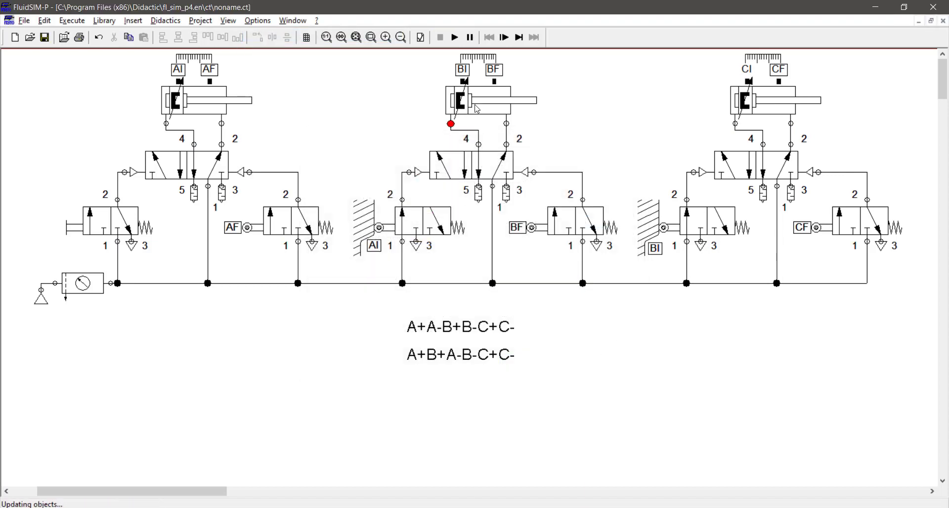
click(454, 38)
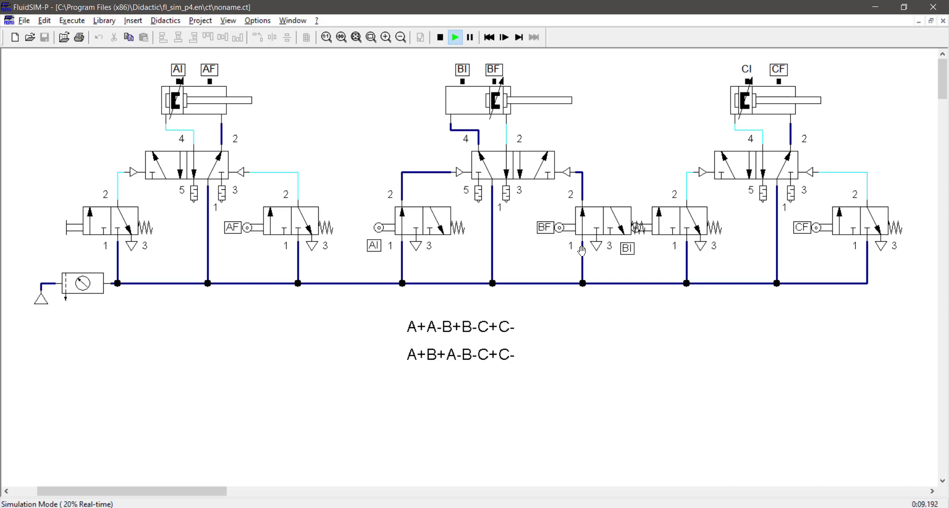
Restart the simulation to check the cylinders' starting behaviour again, and stop it.
click(439, 38)
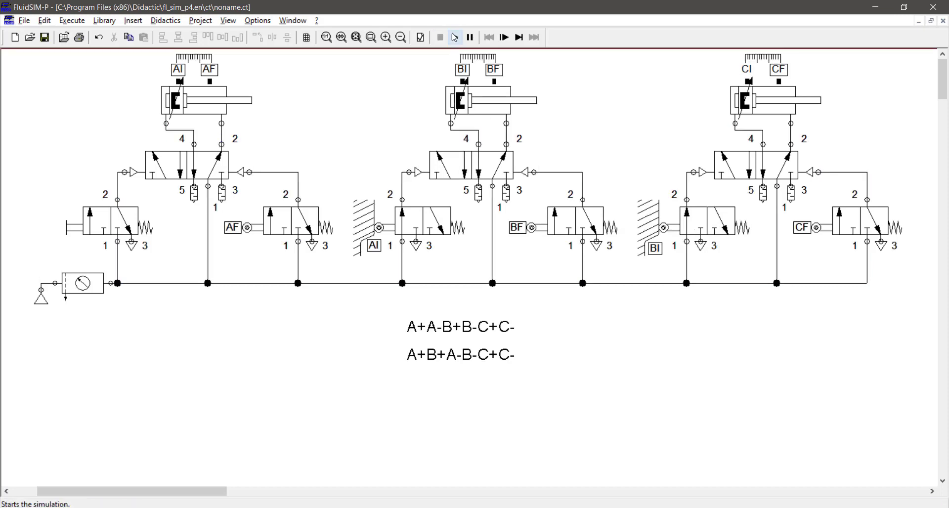
click(455, 37)
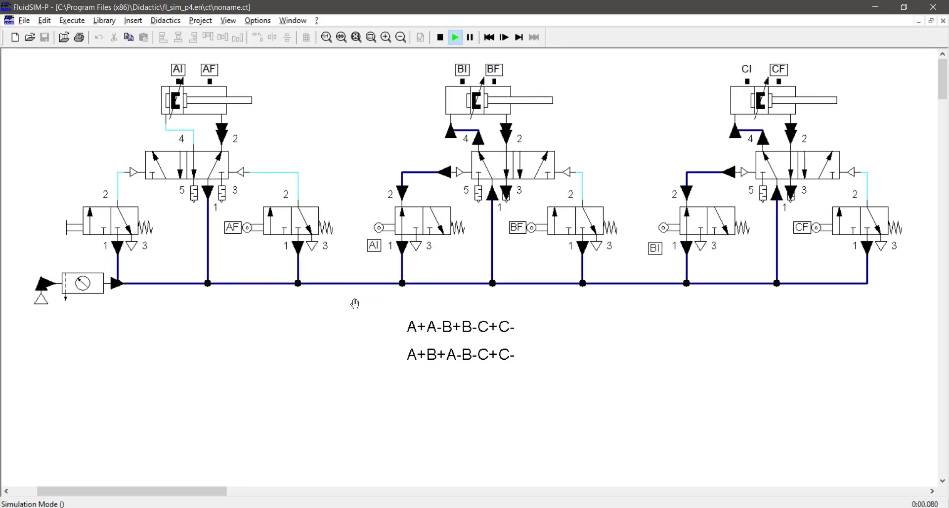
click(441, 38)
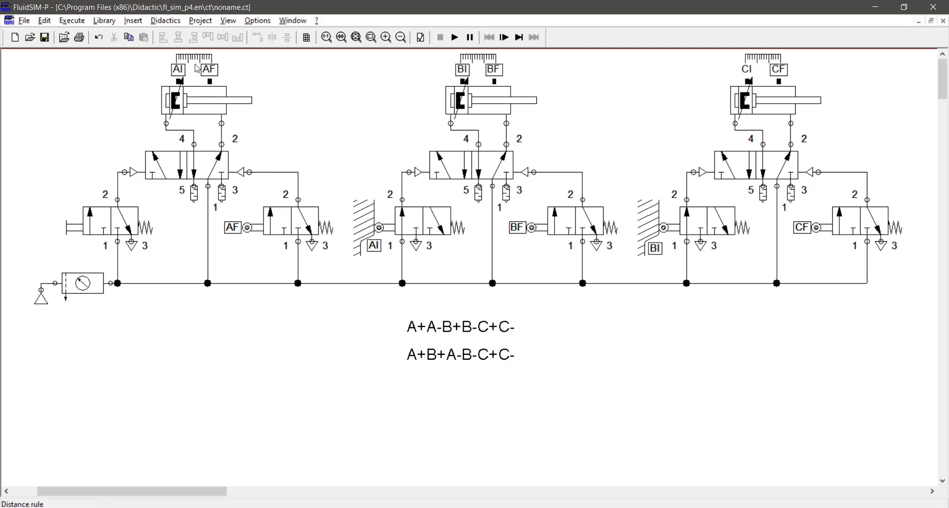
Set the first cylinder's AI mark to begin at 10 mm and end at 20 mm in its distance rule.
double_click(194, 58)
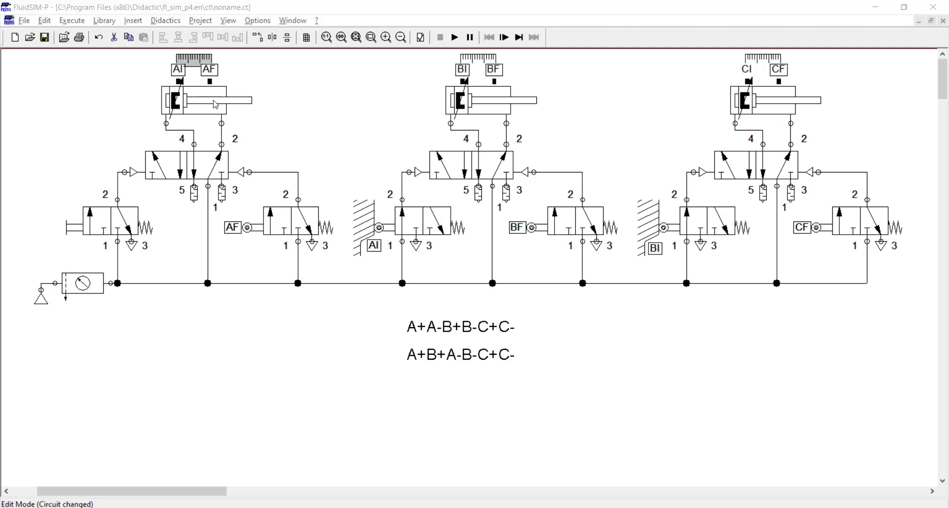
drag(465, 186, 472, 187)
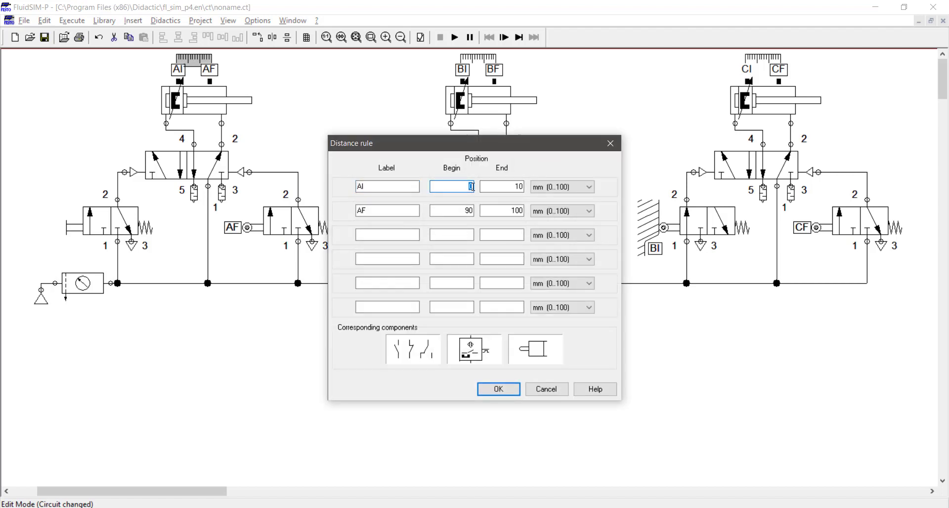
text(10)
key(Tab)
text(20)
key(Return)
Set the second cylinder's BI mark to the 10 to 20 mm range in its distance rule.
double_click(478, 58)
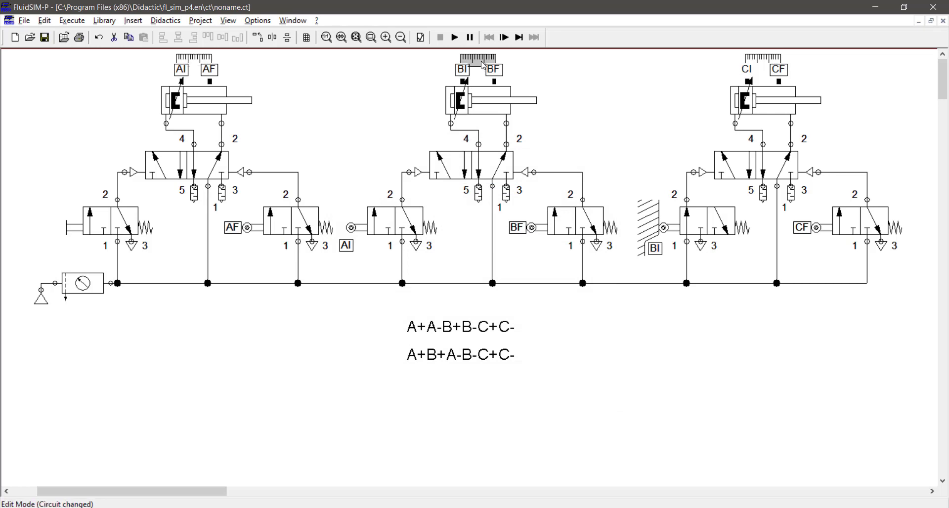
drag(471, 187, 536, 186)
text(1020)
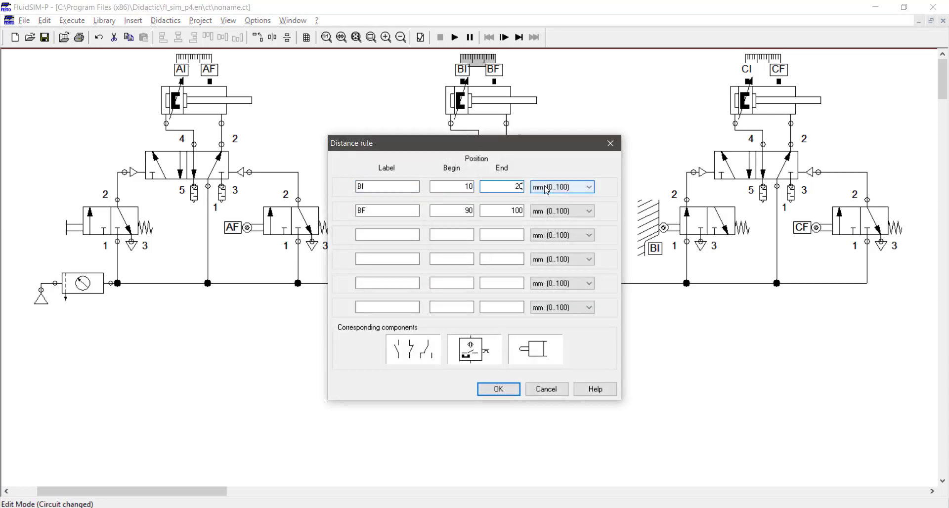
key(Return)
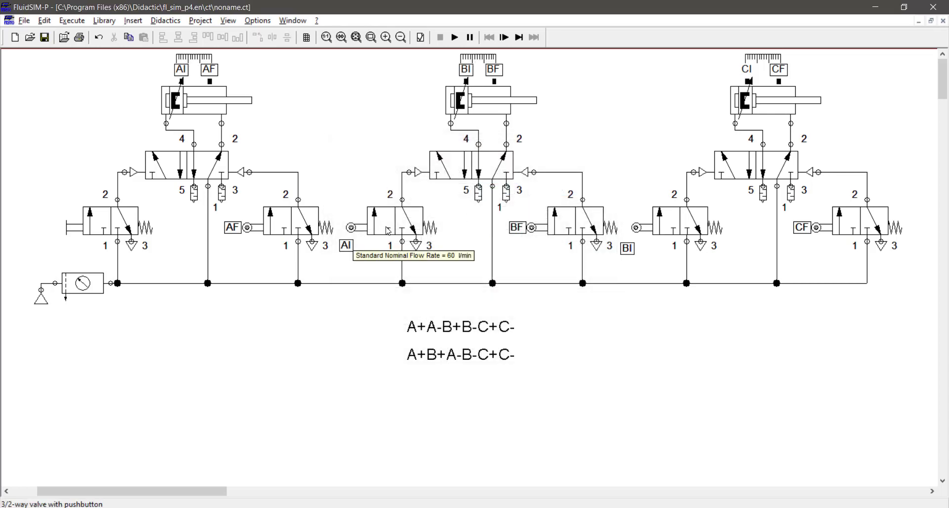
Run the simulation, actuate the first circuit's pushbutton valve to test the sequence, and stop the simulation.
click(388, 231)
click(454, 37)
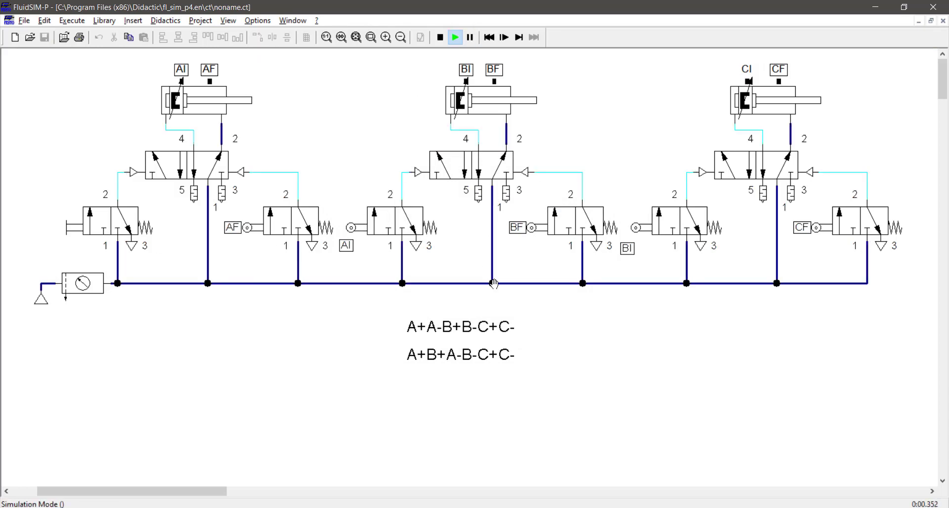
click(106, 223)
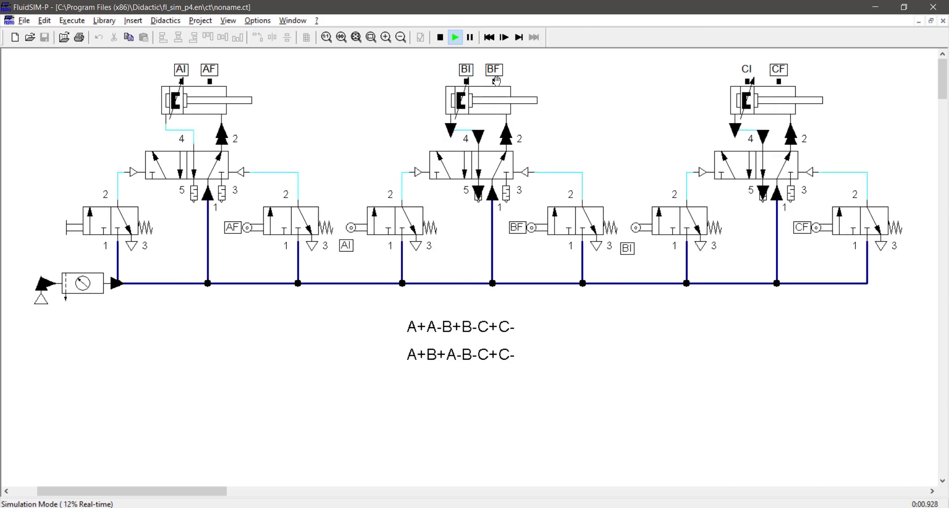
click(440, 37)
Change the mechanical actuation of the second circuit's AI valve to the second one-way roller lever option.
click(381, 223)
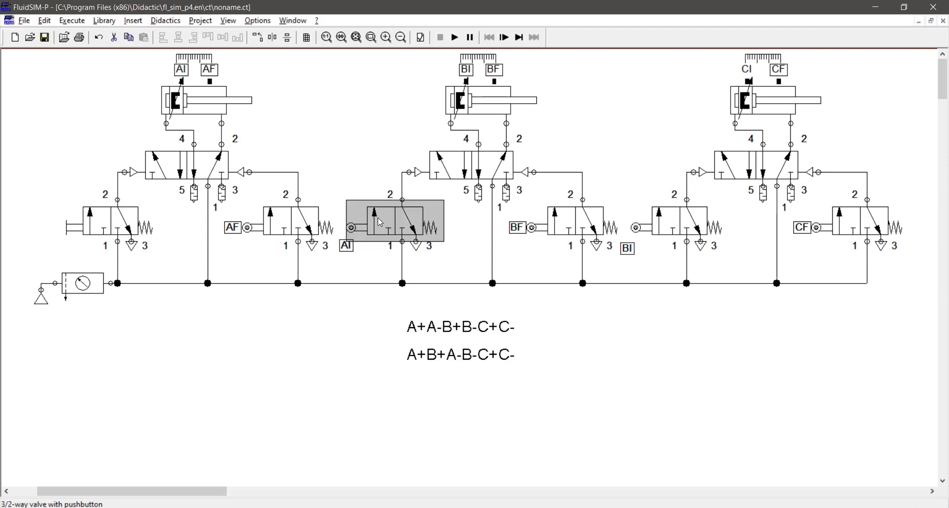
double_click(378, 216)
click(390, 238)
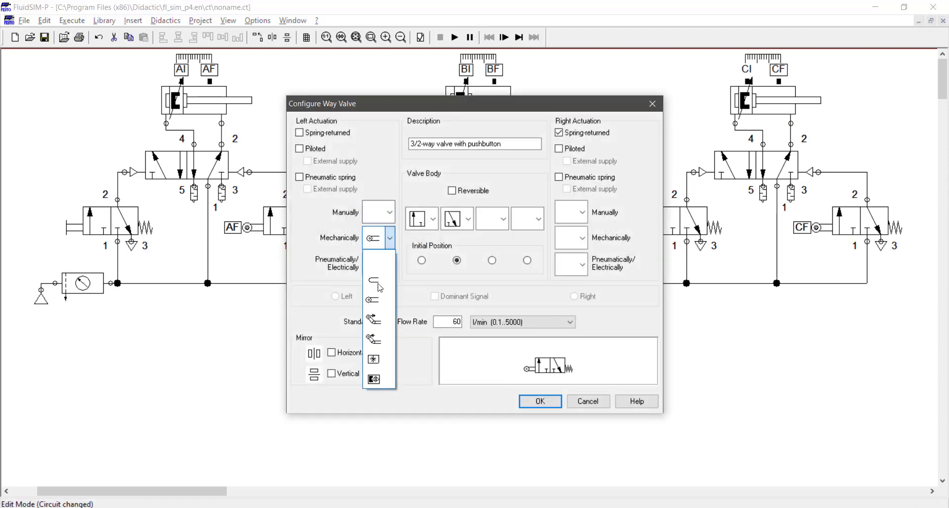
click(374, 342)
key(Return)
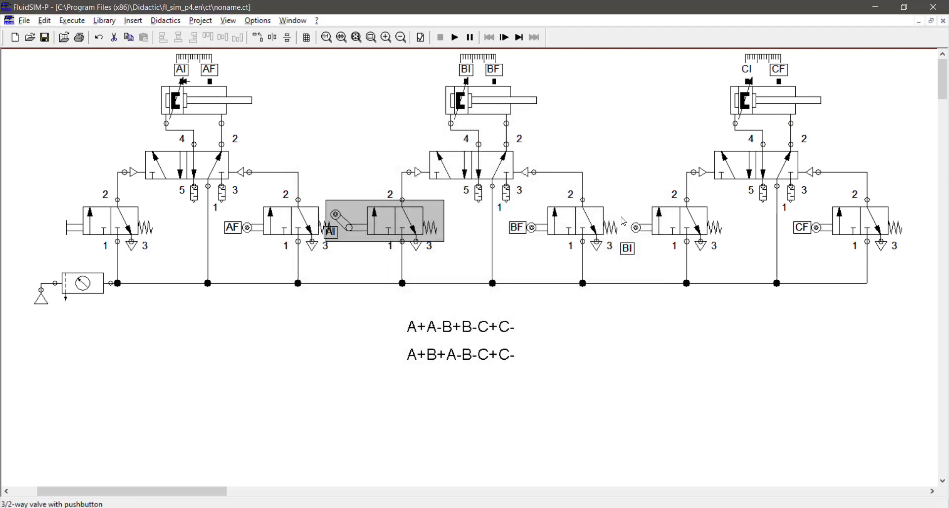
Give the third circuit's BI valve the same one-way roller lever, and place the AI and BI tags beside their lever rollers.
click(657, 232)
double_click(656, 232)
click(390, 238)
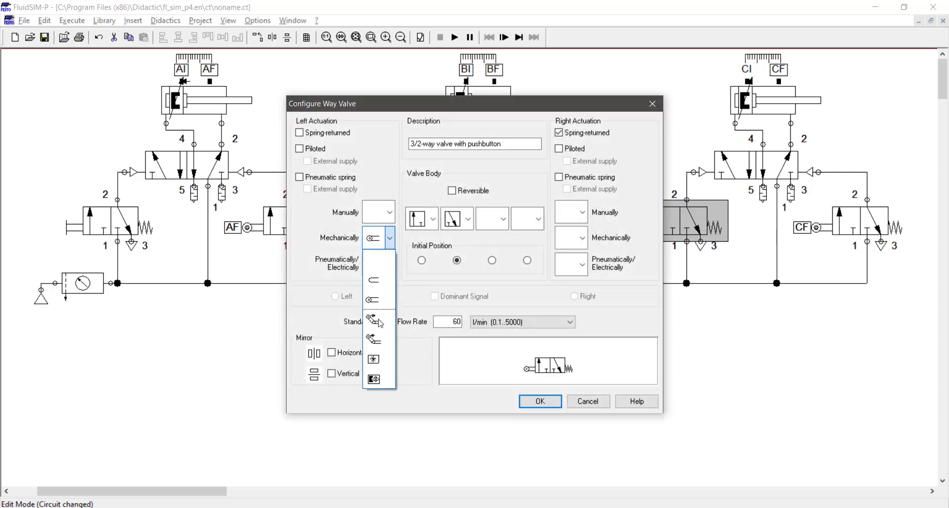
click(374, 341)
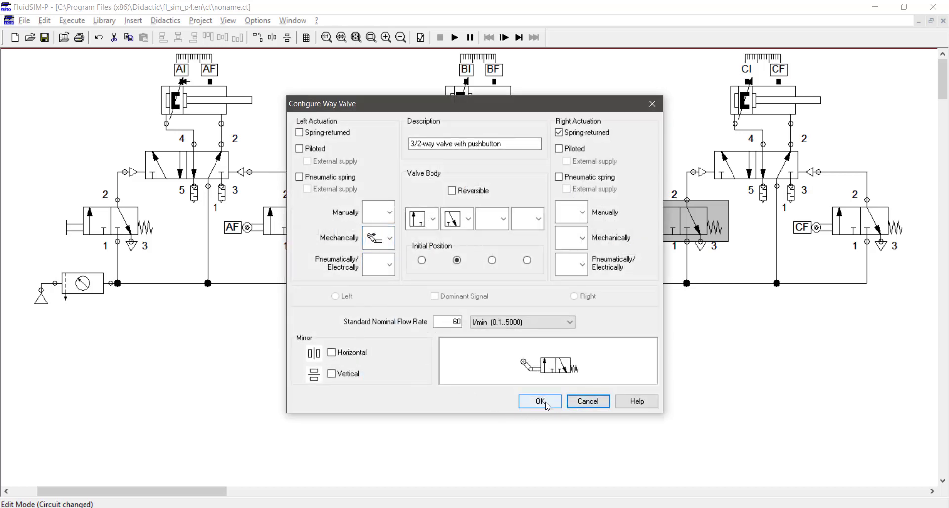
click(546, 403)
click(346, 290)
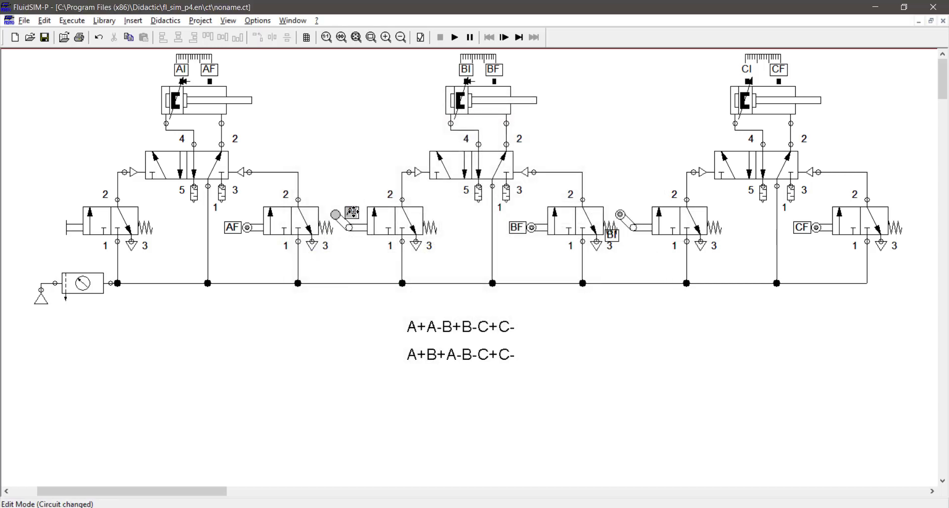
drag(612, 235, 639, 210)
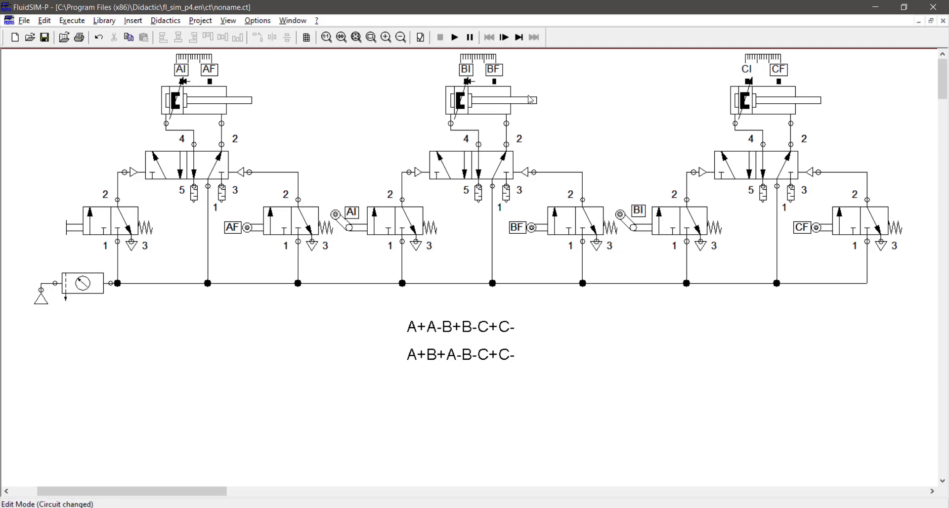
Try the simulation, and shift the BF roller valve with its supply junction left so it clears the BI valve.
click(454, 37)
click(475, 281)
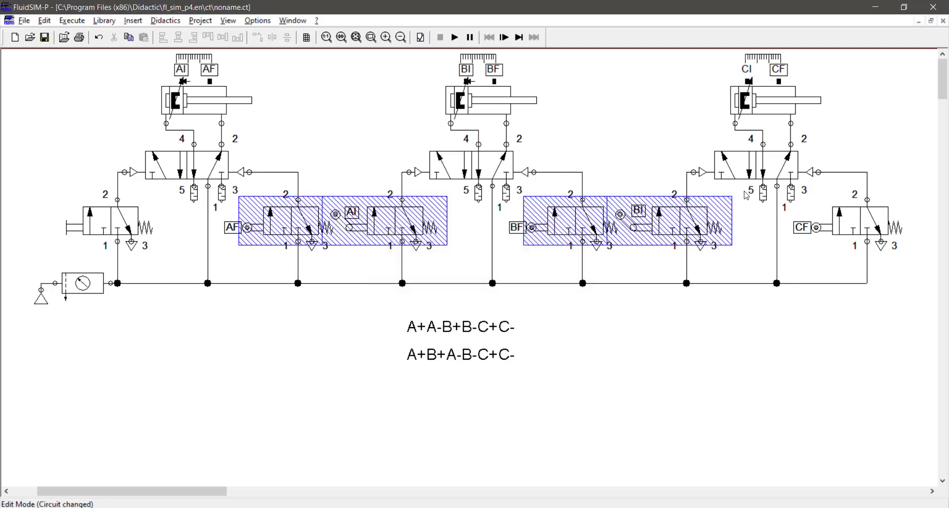
click(519, 146)
drag(523, 308, 624, 144)
key(Left)
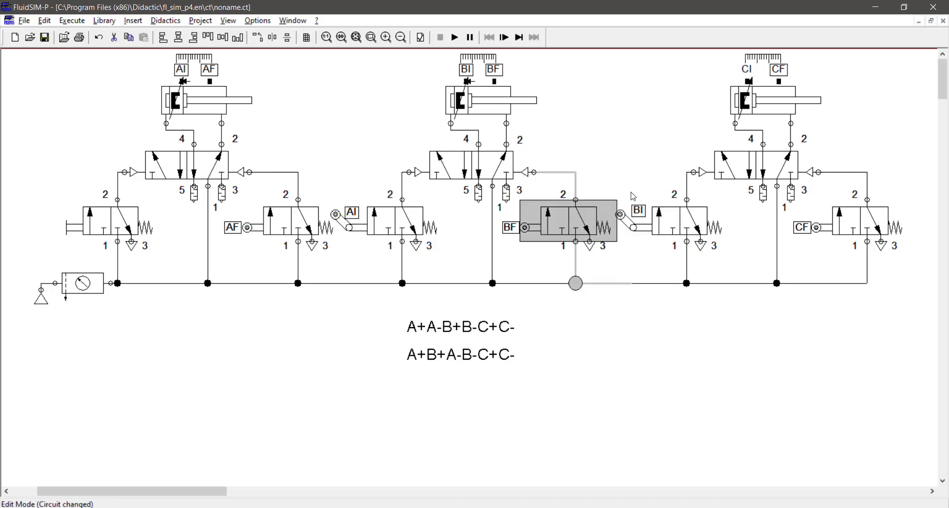
key(Left)
click(603, 347)
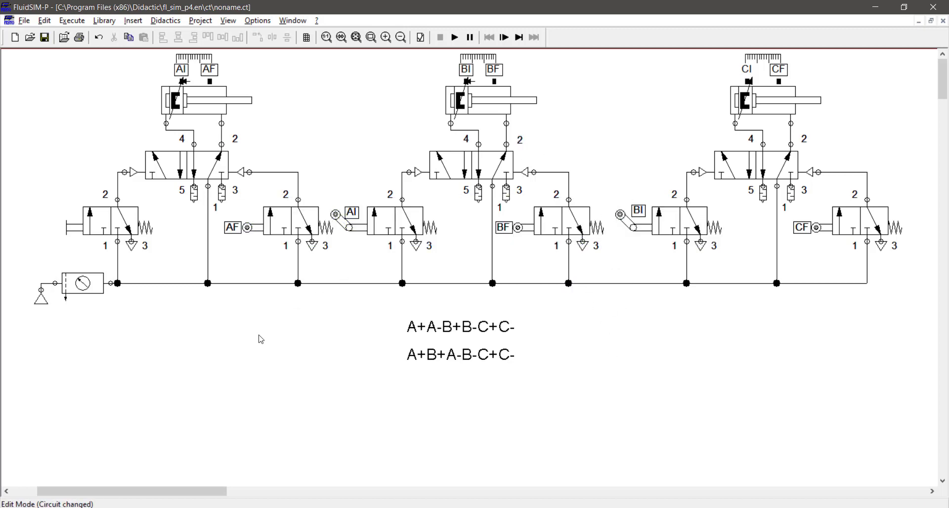
Shift the AF roller valve with its supply junction left so it clears the AI valve.
drag(261, 339, 324, 160)
key(Left)
key(Left)
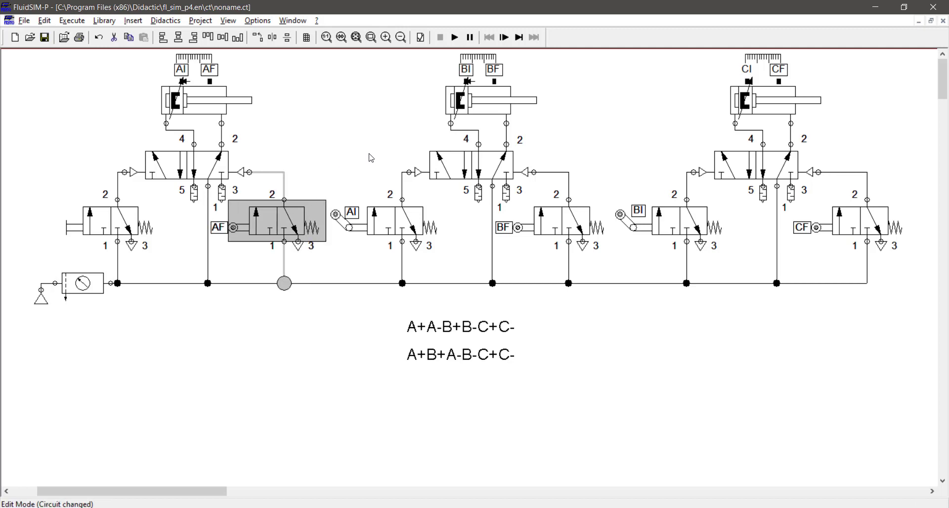
click(371, 158)
Run the simulation with the one-way roller lever valves to check the cylinder sequence, and stop it.
click(455, 37)
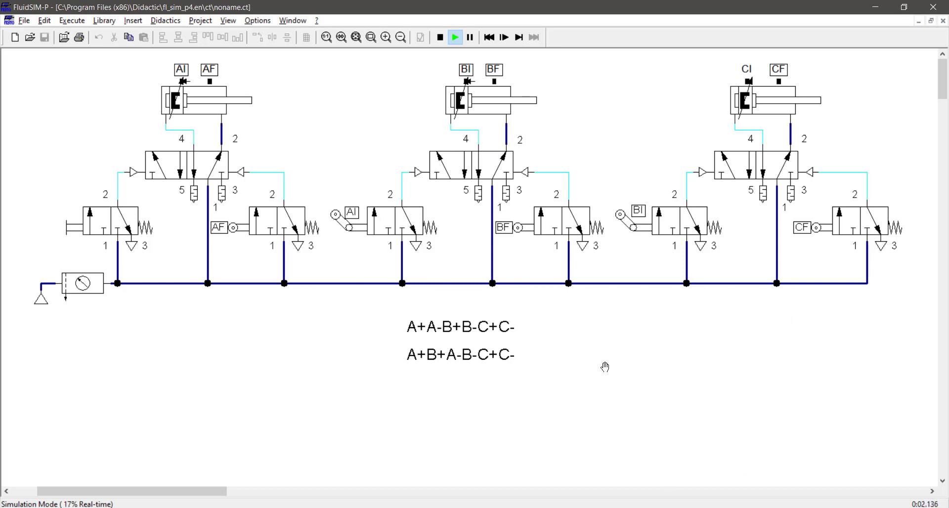
click(446, 41)
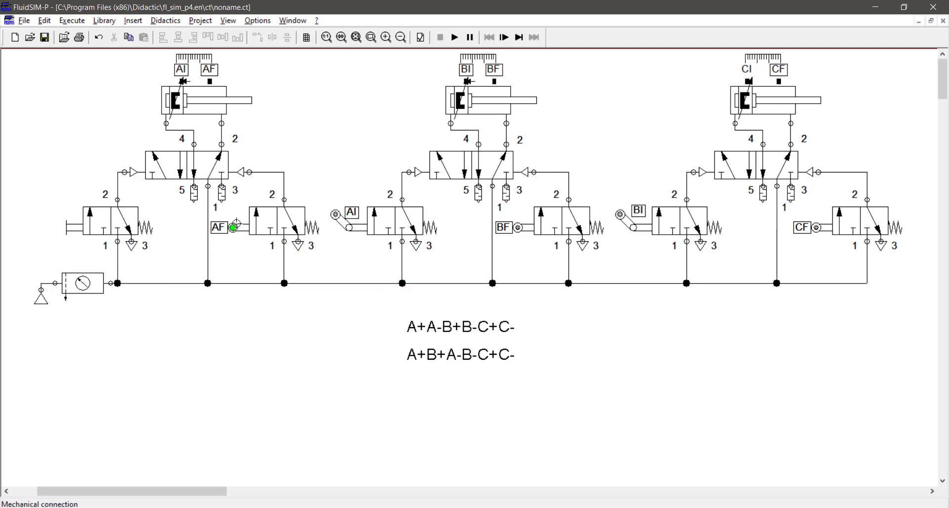
Clear the AF and AI labels from the rollers of their valves.
double_click(220, 228)
key(BackSpace)
key(Return)
double_click(334, 217)
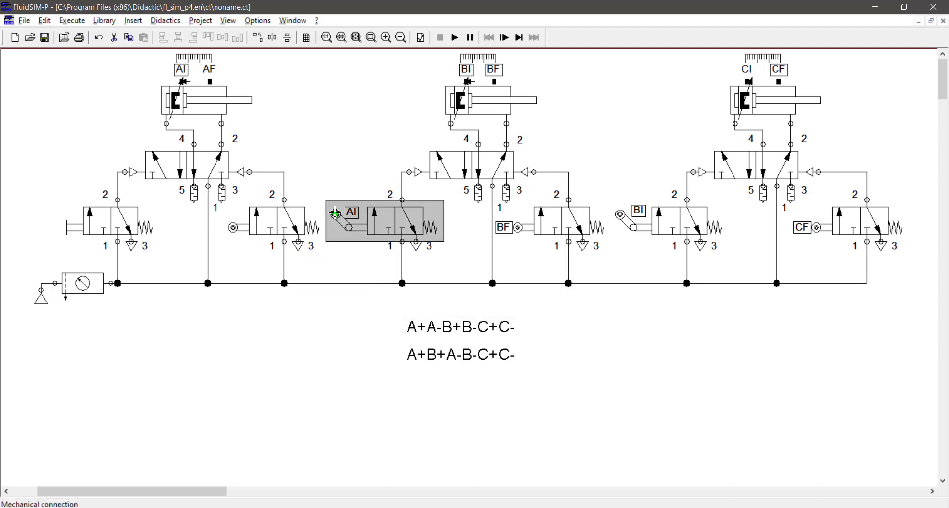
key(BackSpace)
key(Return)
Clear the BF, BI and CF labels from the remaining roller valves.
double_click(504, 228)
key(BackSpace)
key(Return)
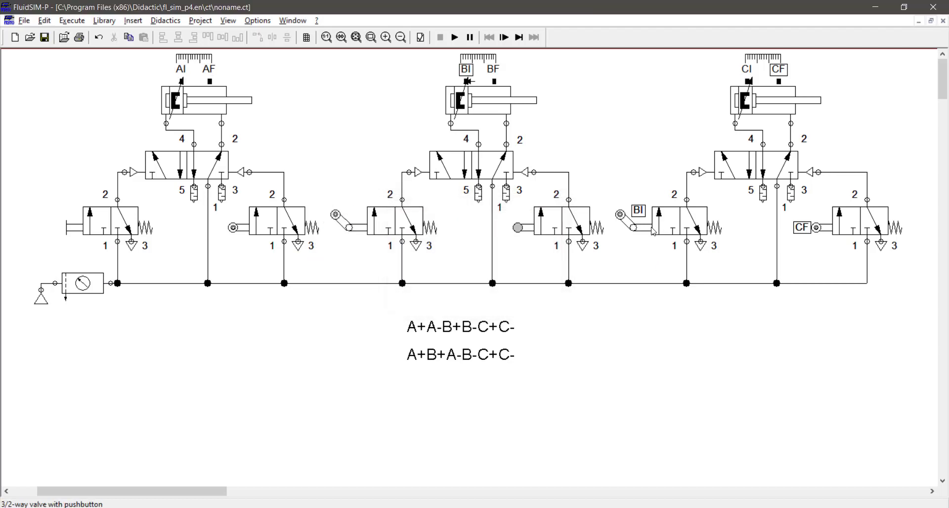
key(BackSpace)
key(Return)
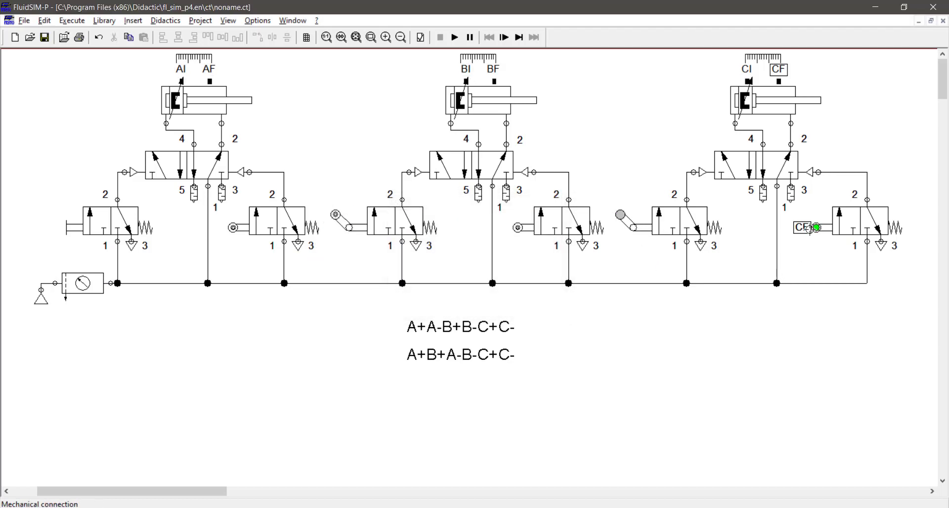
double_click(816, 228)
key(BackSpace)
key(Return)
Change the mechanical actuation of the third circuit's left valve back to the plain roller.
click(663, 233)
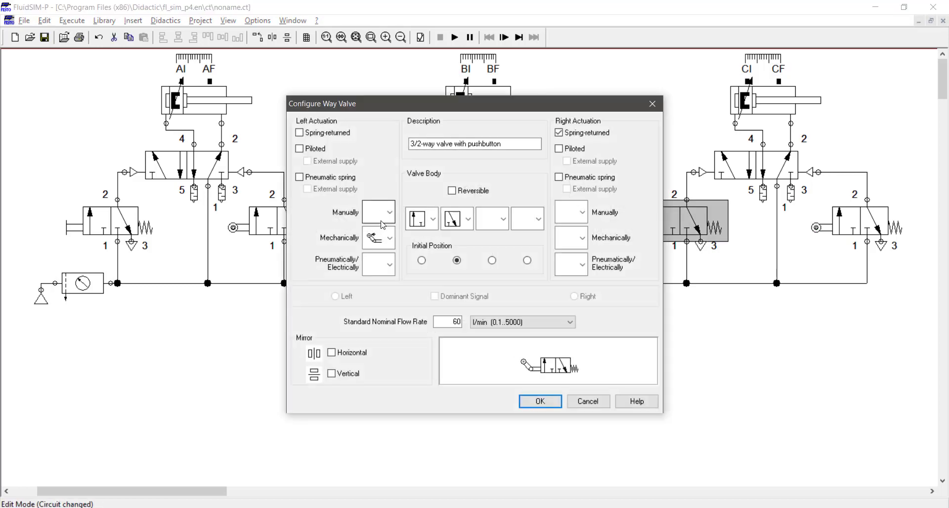
click(382, 238)
click(379, 301)
key(Return)
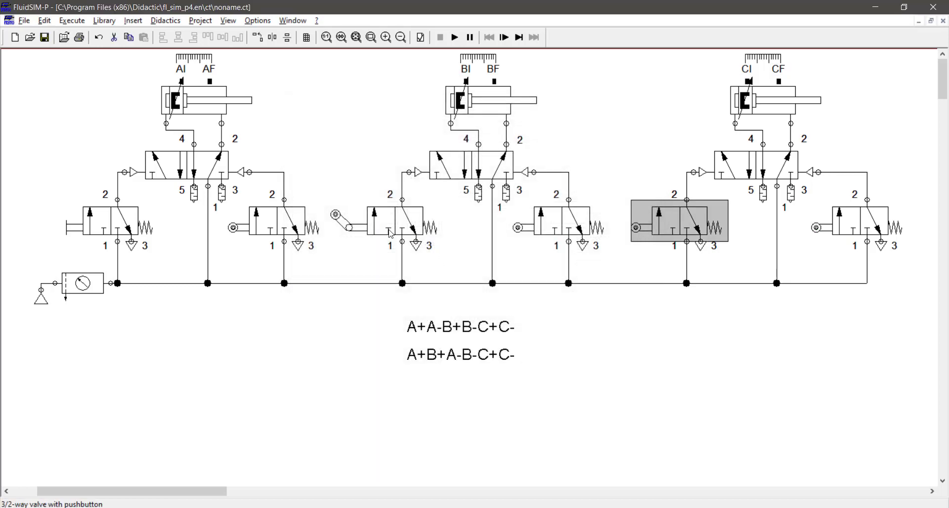
Change the mechanical actuation of the second circuit's left valve back to the plain roller.
click(390, 233)
double_click(386, 235)
click(379, 239)
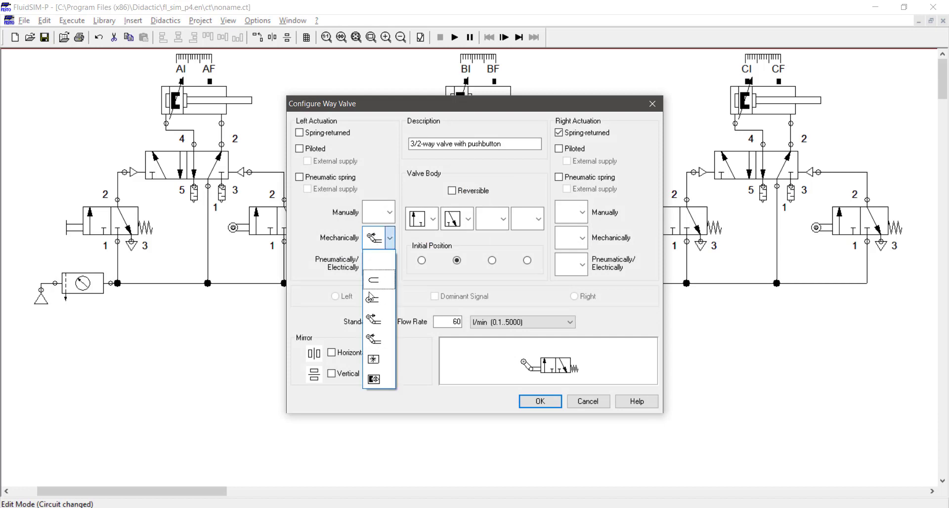
click(380, 300)
key(Return)
Set the first cylinder's AI mark back to the 0 to 10 mm range in its distance rule.
click(202, 70)
double_click(202, 69)
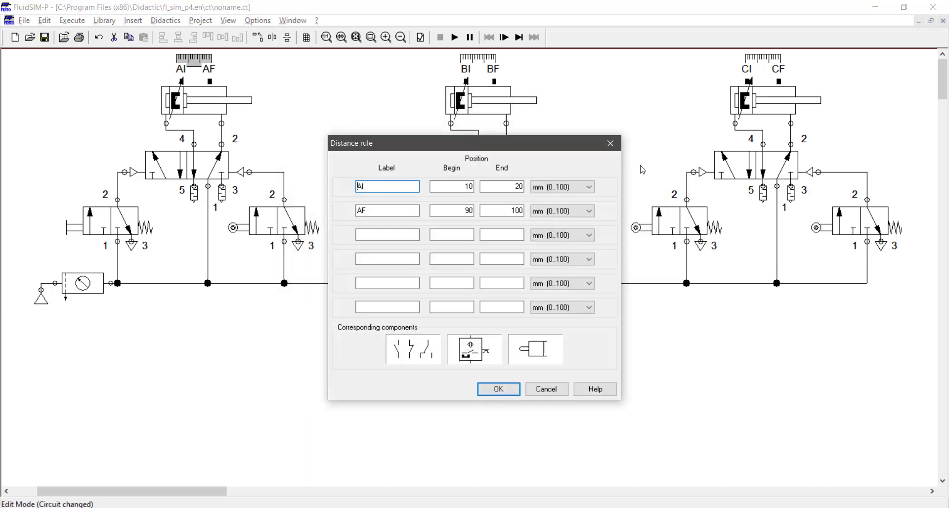
click(504, 187)
key(Return)
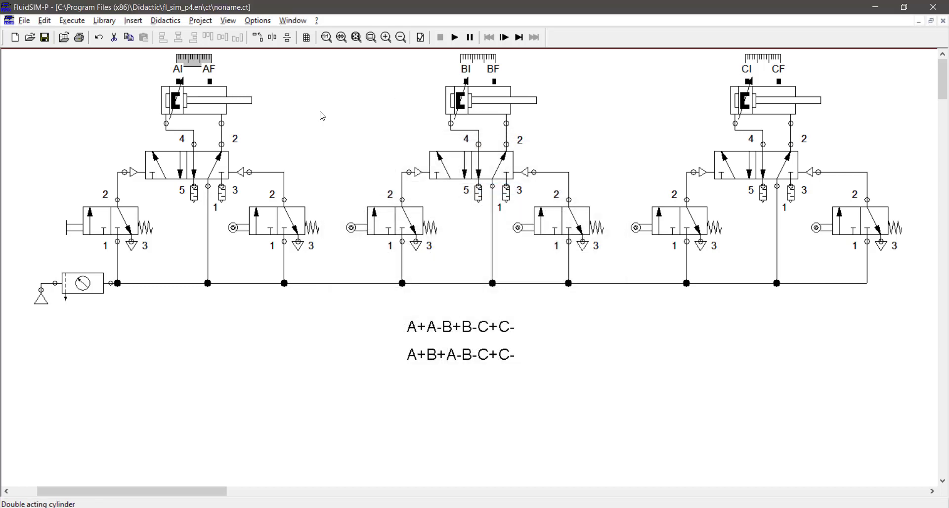
Set the second cylinder's BI mark to begin at 0 mm and end at 10 mm in its distance rule.
click(478, 63)
double_click(478, 63)
key(Tab)
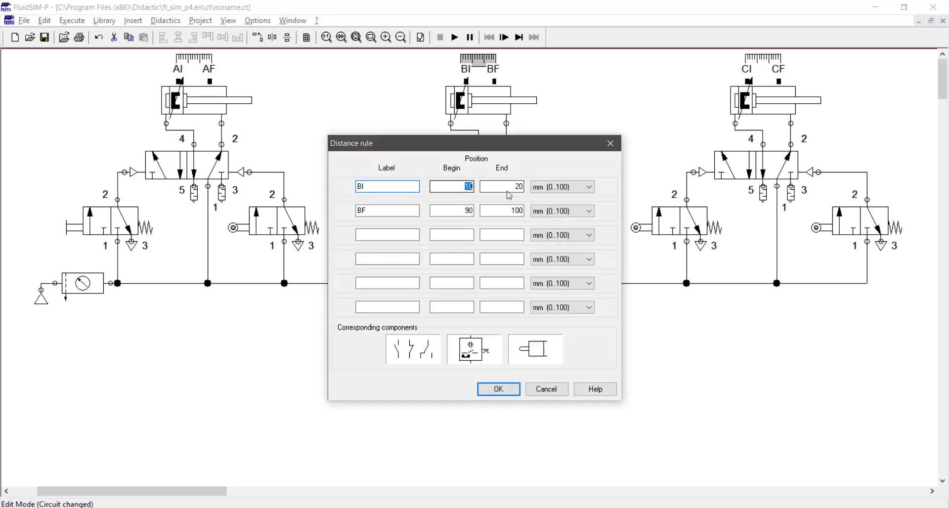
text(0)
key(Tab)
text(10)
key(Return)
click(636, 133)
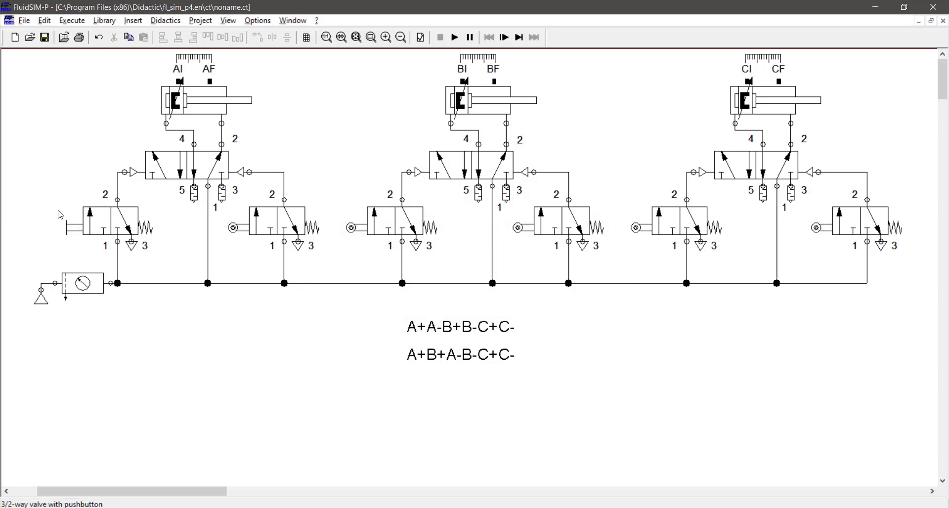
Align the lower edges of all six 3/2-way valves and move the row slightly down towards the supply line.
drag(47, 196, 912, 265)
click(236, 42)
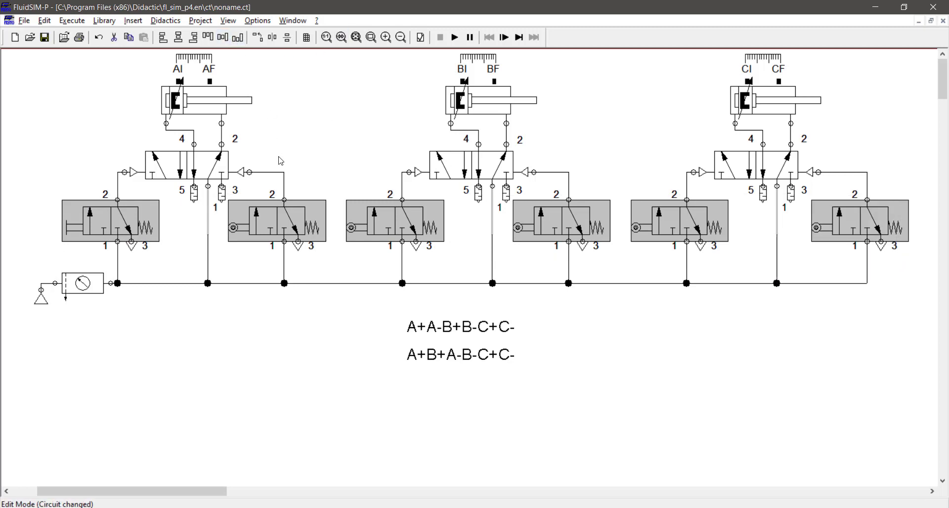
click(478, 310)
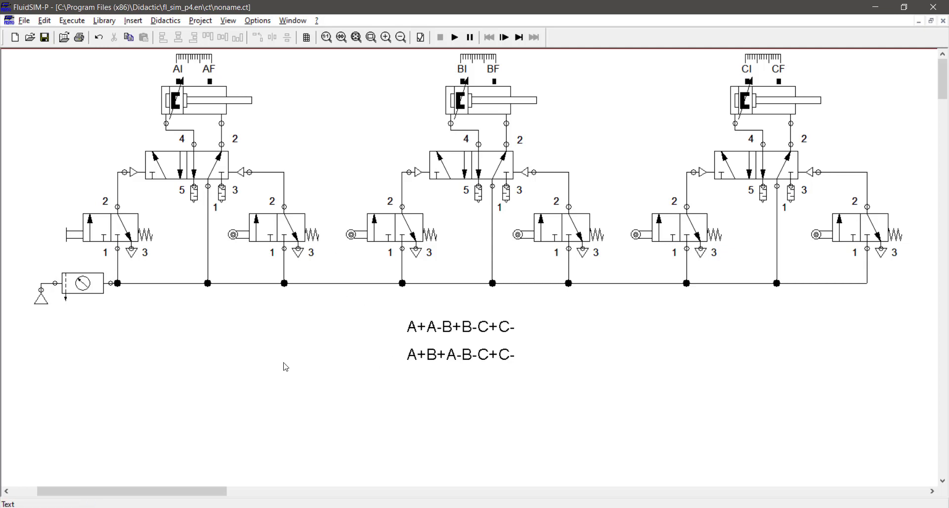
Label the roller of the second cylinder's left valve AF and that of the first cylinder's right valve BF, placing BF above its roller.
double_click(350, 234)
key(Return)
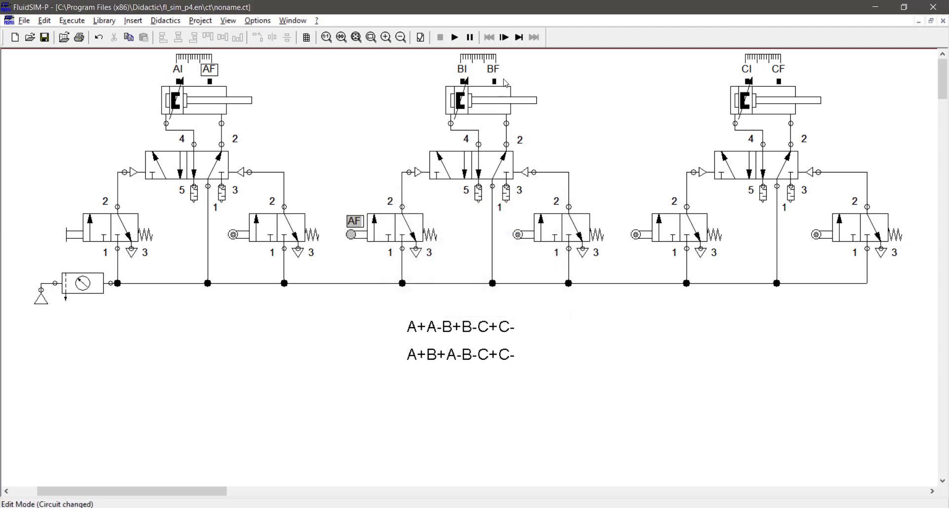
double_click(233, 236)
text(bf)
key(Return)
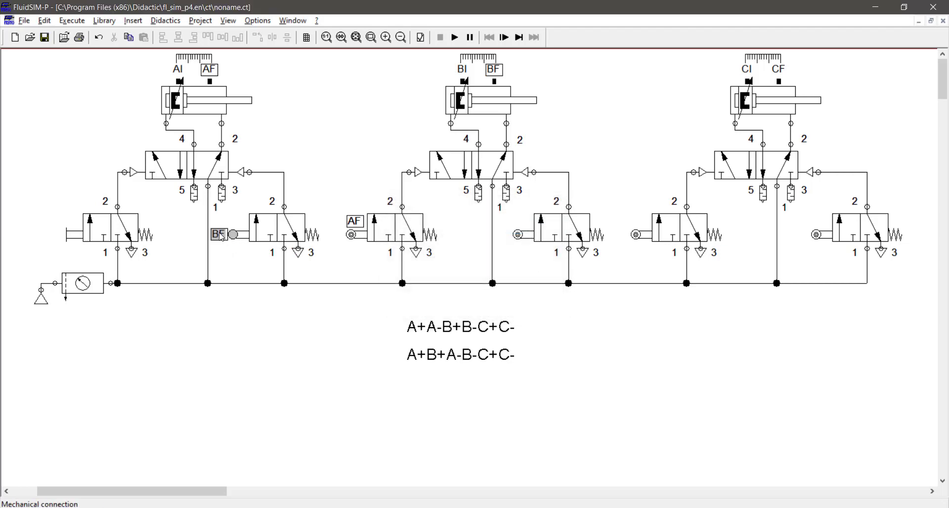
click(256, 239)
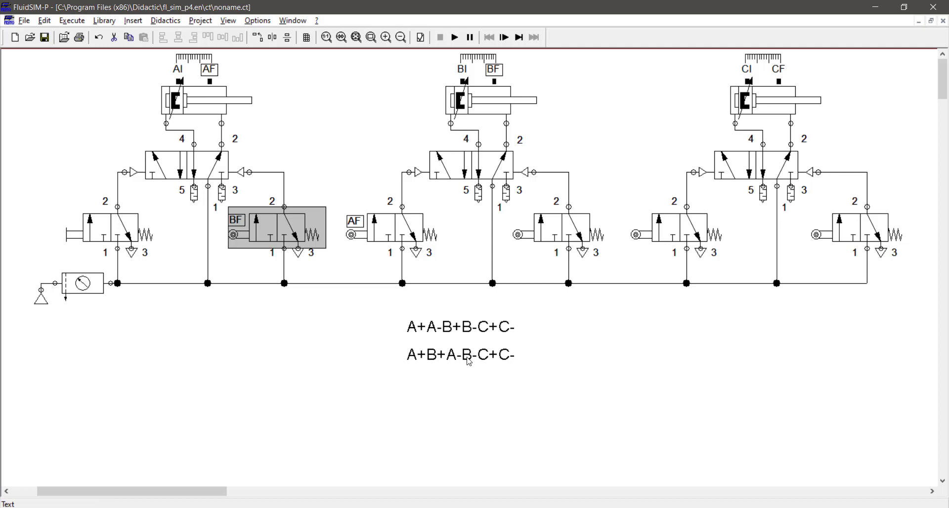
Label the roller of the second cylinder's right valve AI and place the label above the roller.
double_click(518, 234)
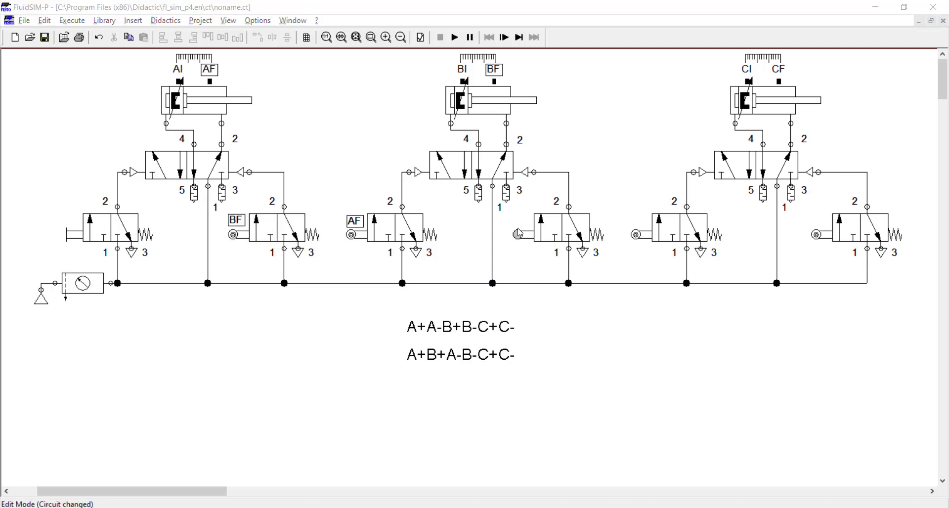
text(ai)
key(Return)
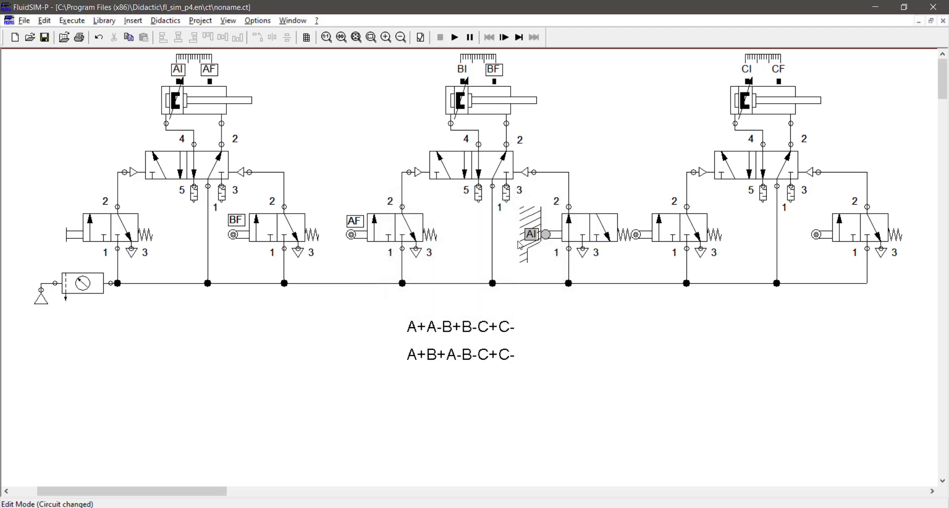
drag(534, 240, 552, 221)
click(549, 238)
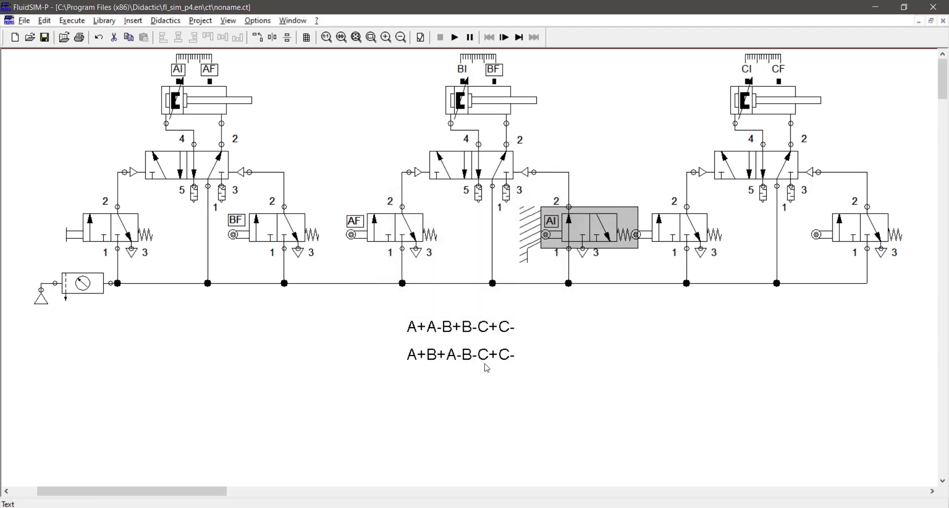
Label the roller of the third cylinder's left valve BI and adjust the label's position above the roller.
double_click(639, 233)
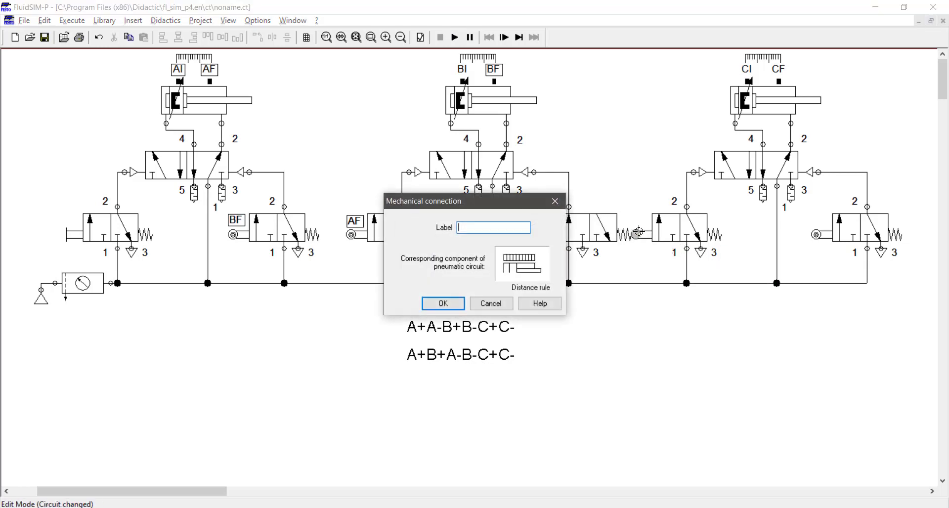
text(bi)
key(Return)
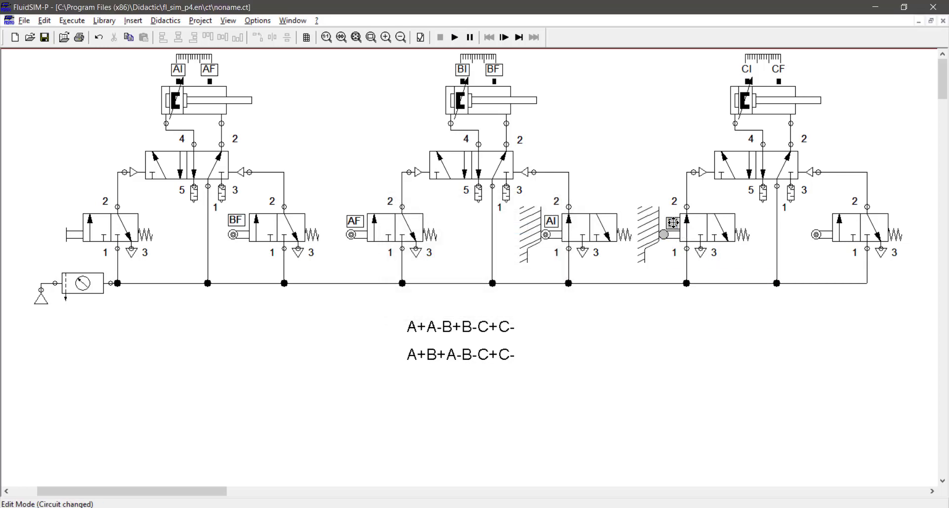
drag(671, 220, 669, 223)
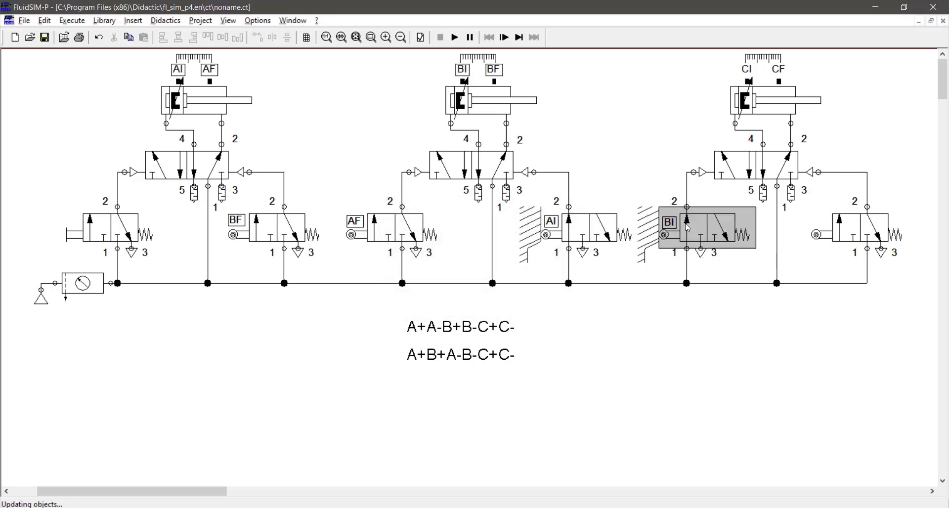
click(590, 296)
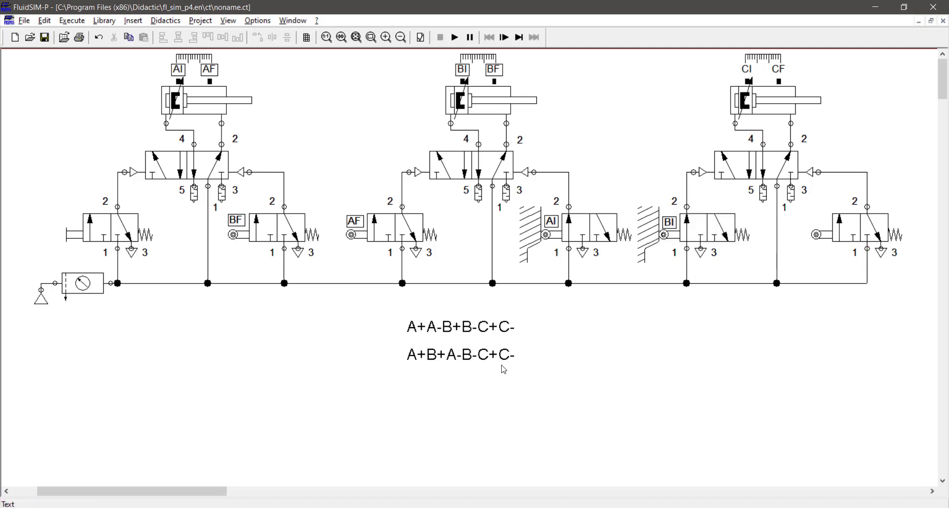
Label the roller of the third cylinder's right valve CF and briefly run the circuit simulation.
double_click(817, 236)
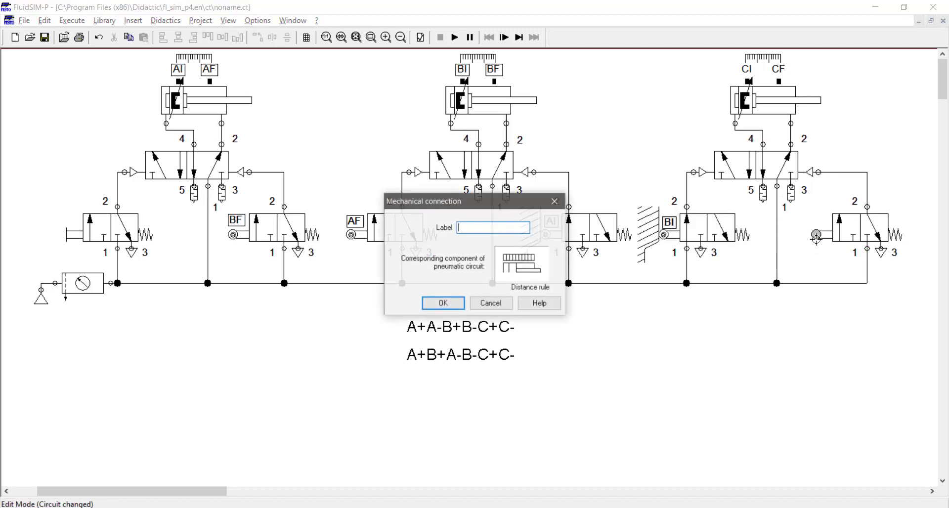
text(cf)
key(Return)
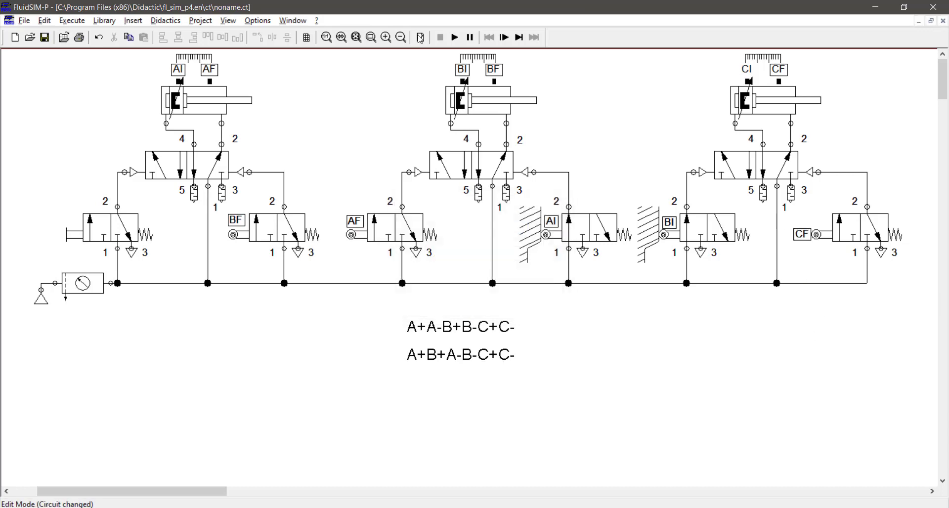
click(455, 38)
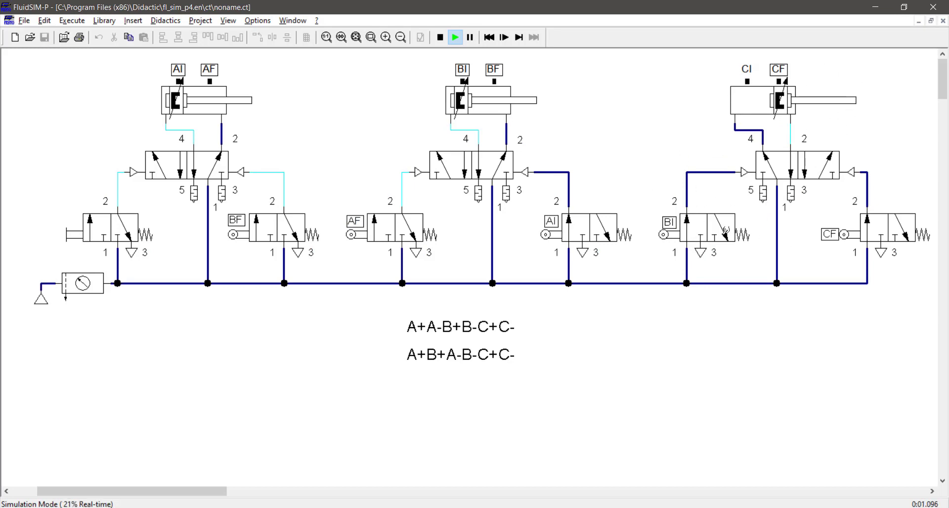
click(442, 40)
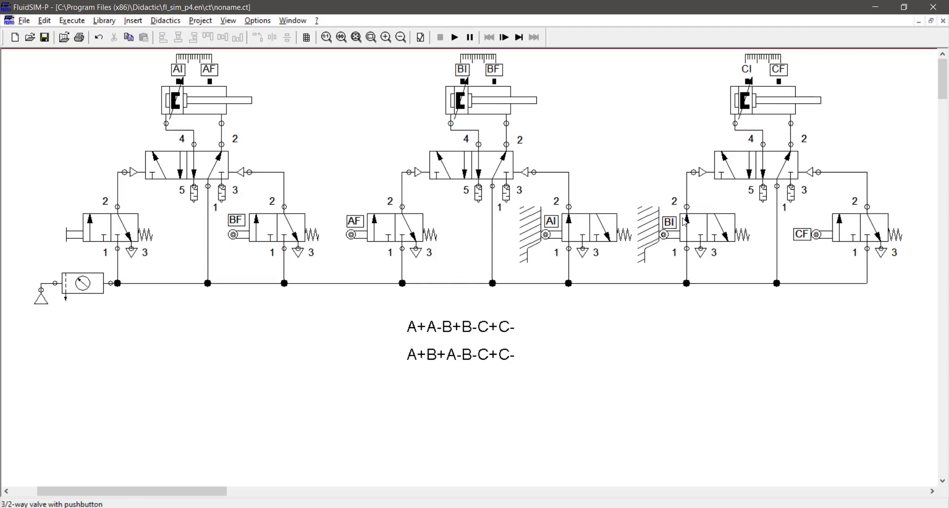
Change the BI valve's mechanical actuation to the idle-return roller and set the second cylinder's BI mark to 10 to 20 mm.
double_click(682, 232)
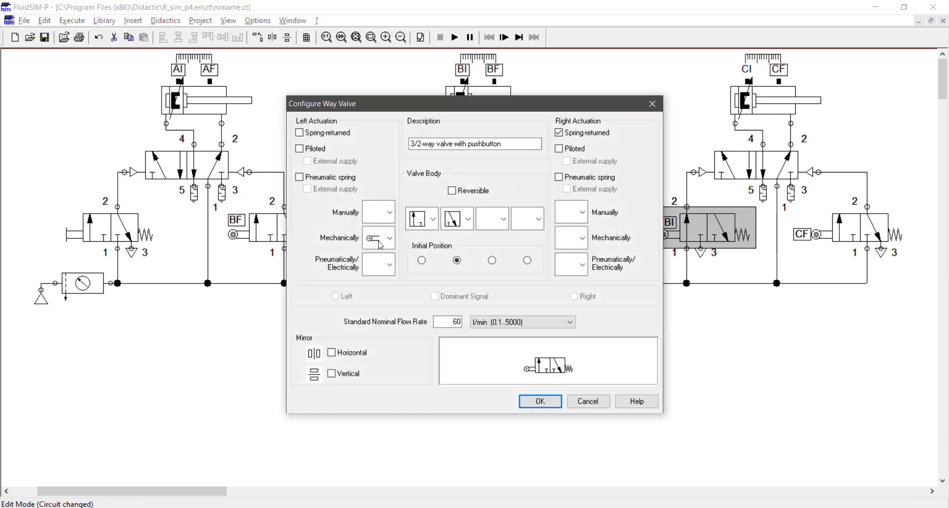
click(381, 239)
click(378, 346)
key(Return)
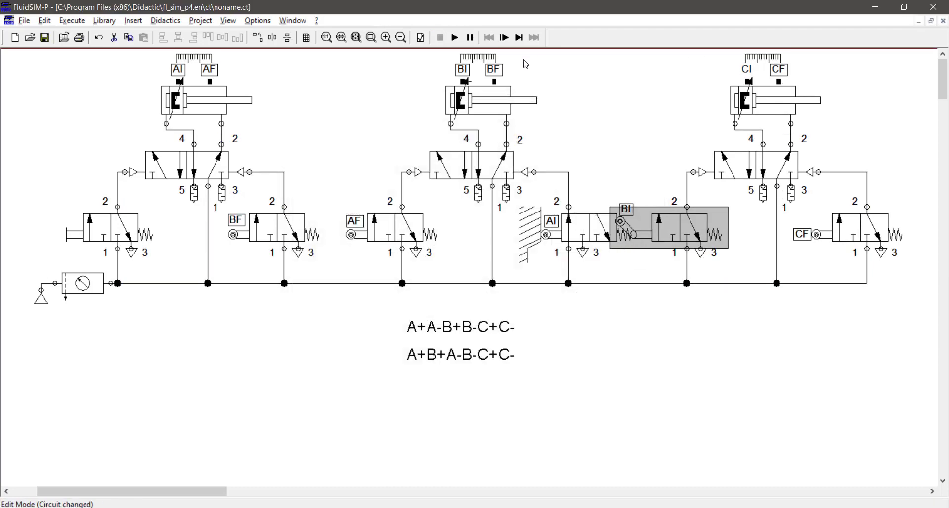
double_click(490, 64)
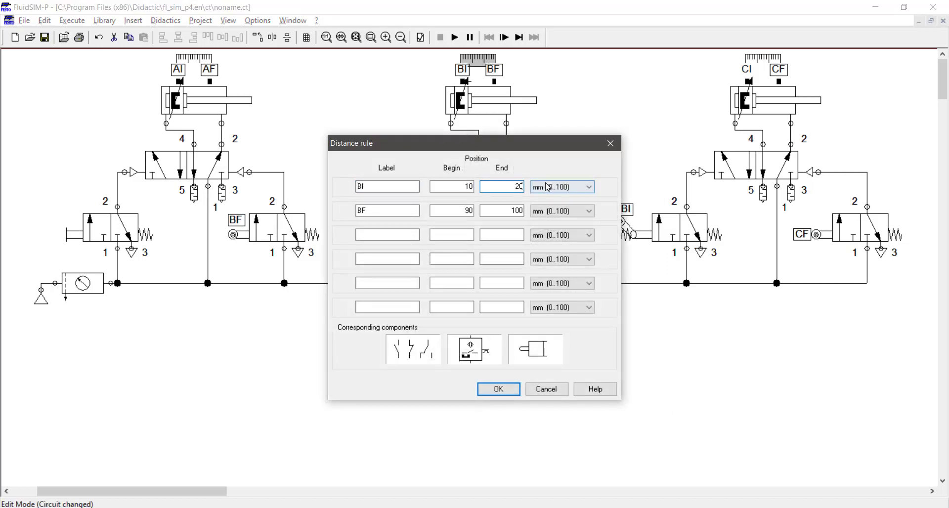
key(Return)
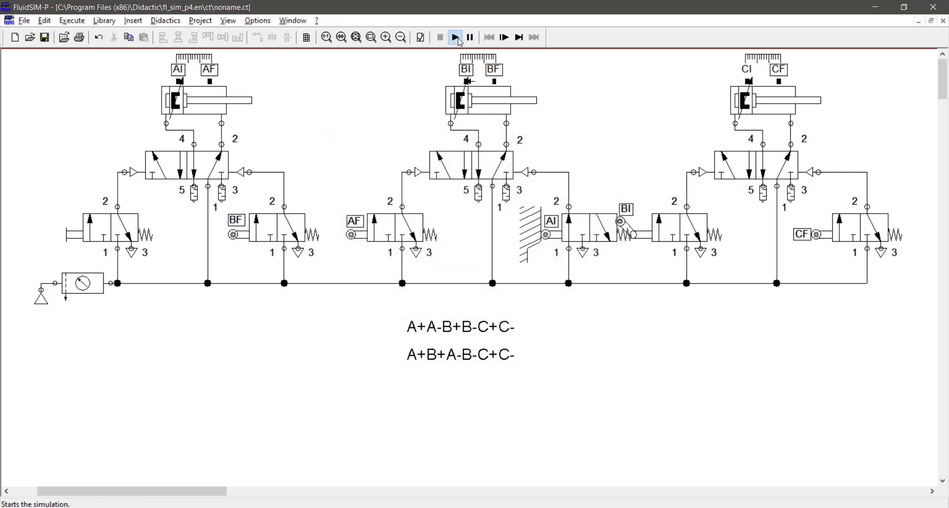
Simulate the three-cylinder circuit despite the superimposed components, and stop the simulation.
click(455, 37)
key(Return)
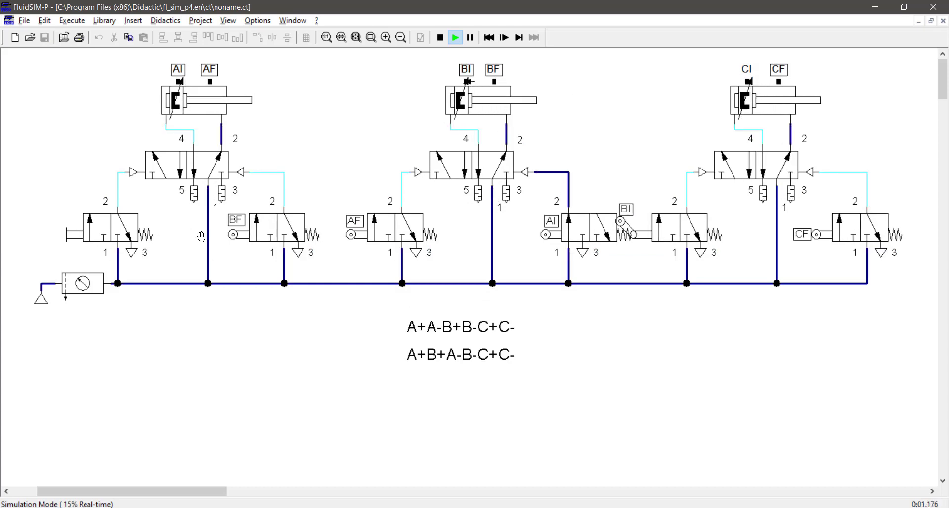
click(440, 37)
Shift the whole third cylinder circuit slightly to the right and try to start the simulation.
drag(635, 351, 908, 74)
key(Right)
key(Right)
click(600, 160)
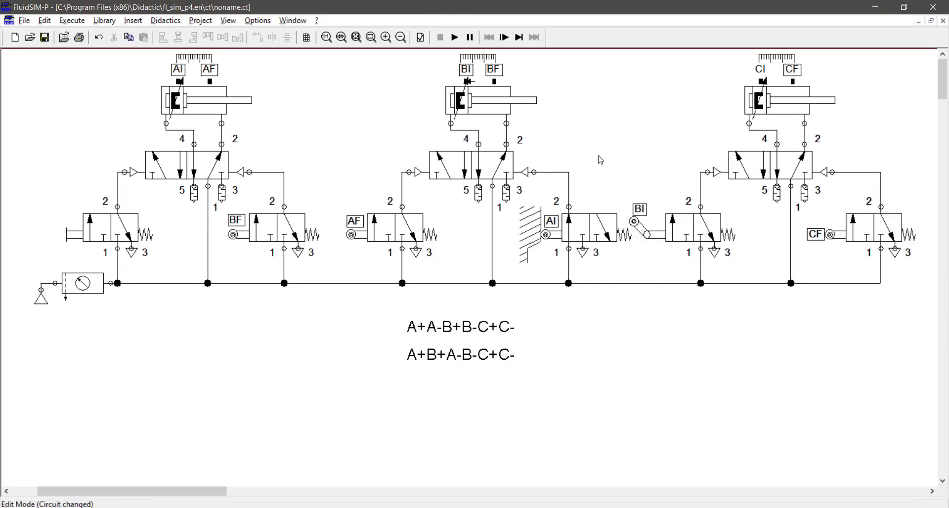
click(455, 39)
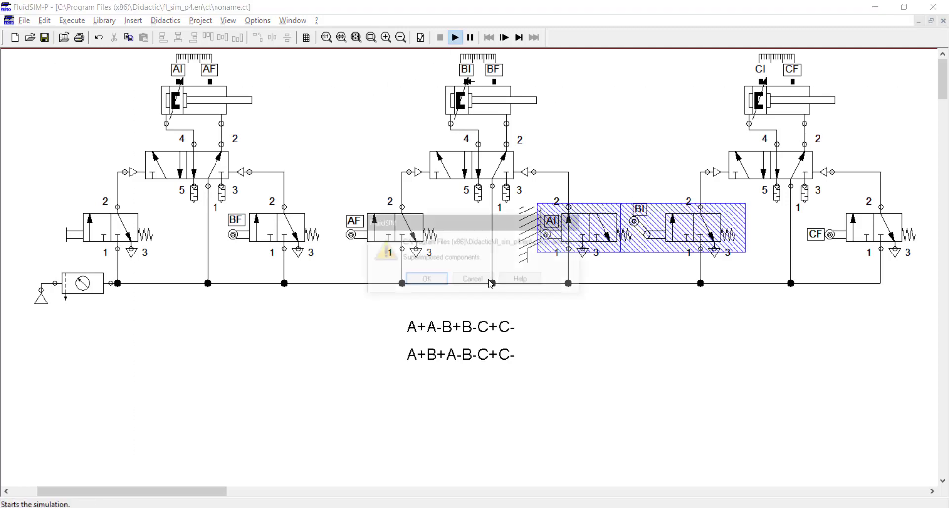
click(481, 277)
Shift the second cylinder circuit, including its AI valve and connecting lines, slightly to the left, away from the BI valve.
drag(329, 321, 608, 53)
key(Left)
key(Left)
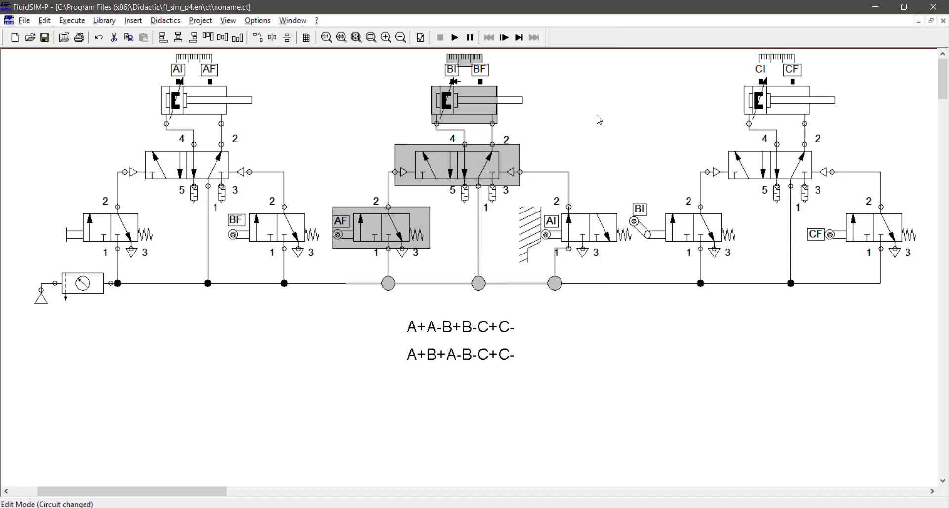
click(575, 238)
key(Left)
key(Left)
drag(585, 145, 567, 199)
key(Left)
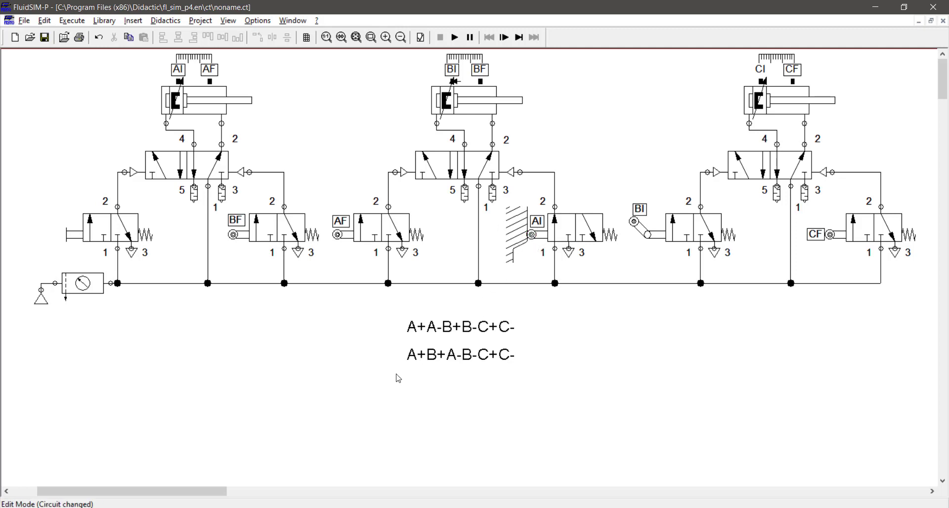
Place a copy of the A+A-B+B-C+C- text below the two sequences and change it to A+B+B-A-.
drag(395, 375, 454, 349)
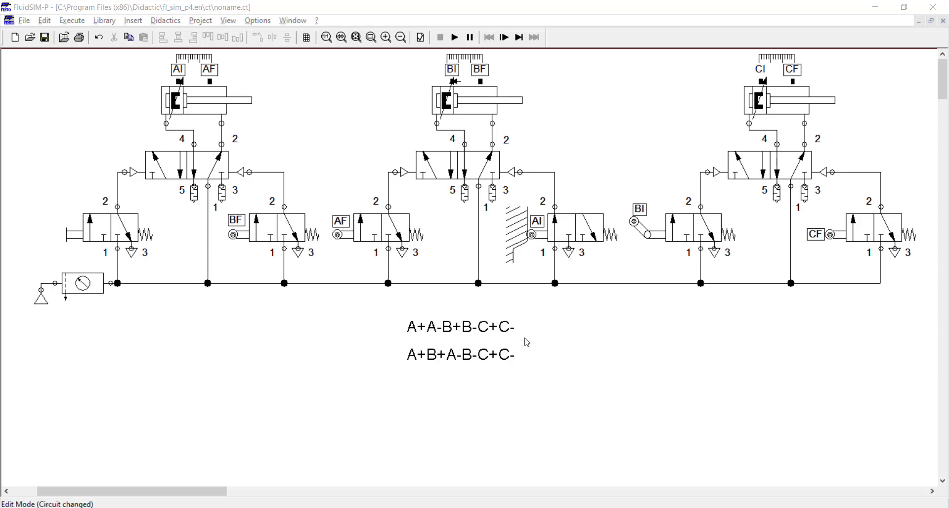
drag(449, 338, 447, 396)
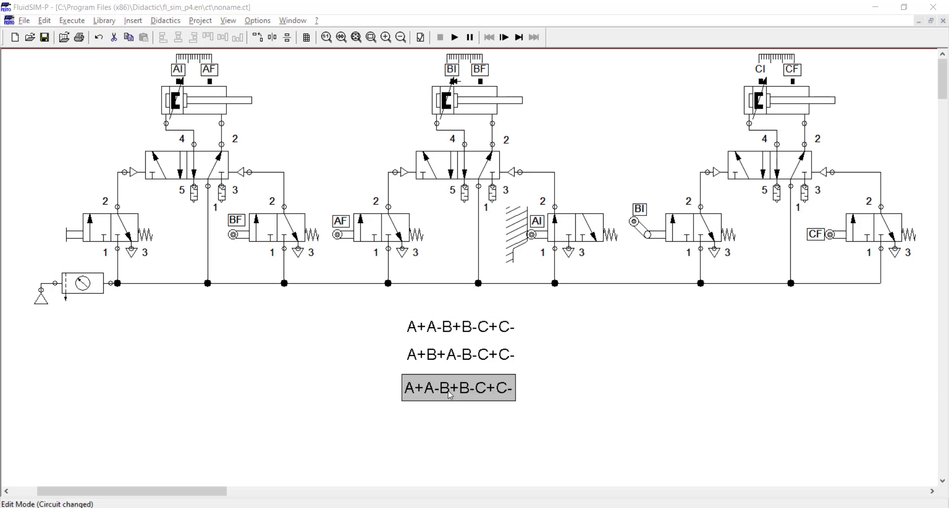
double_click(448, 391)
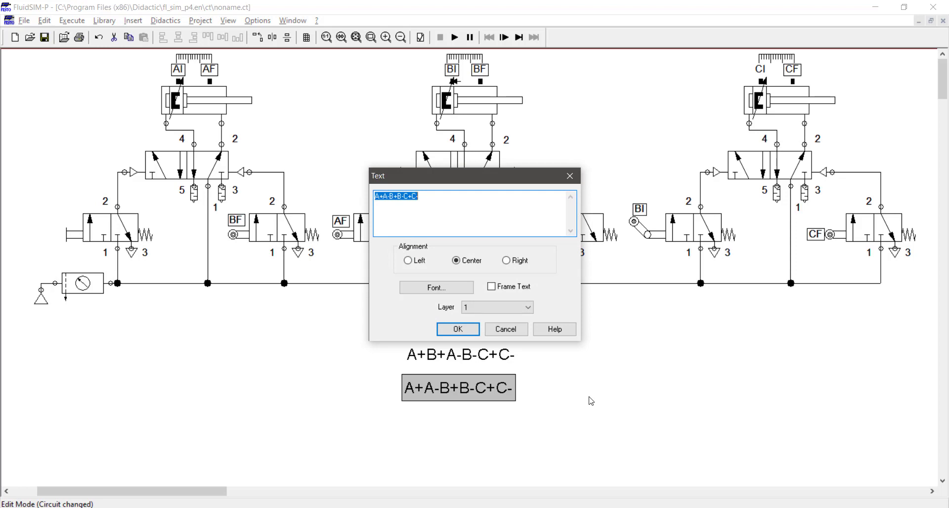
text(A+B+B-A-)
key(Return)
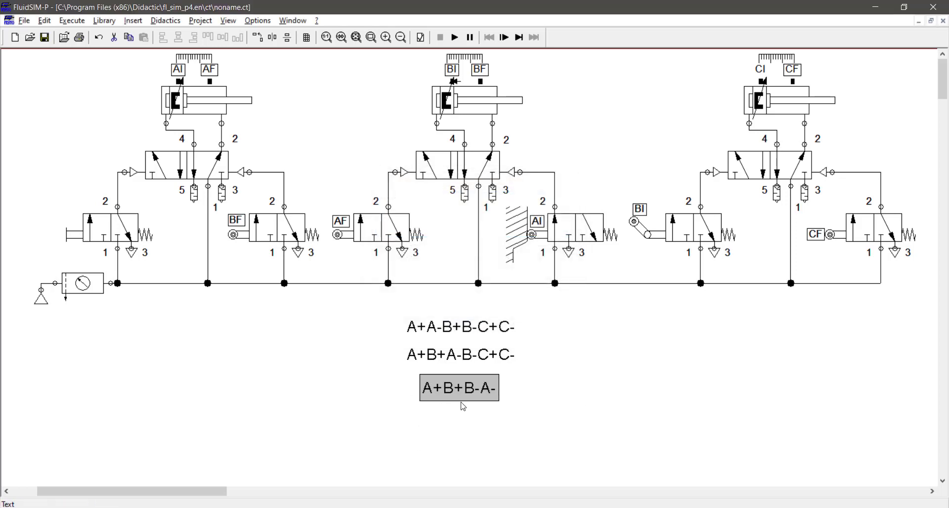
Move the A+B+B-A- text clear of the two three-cylinder sequence texts, delete those two, and reposition the remaining text.
drag(463, 407, 384, 434)
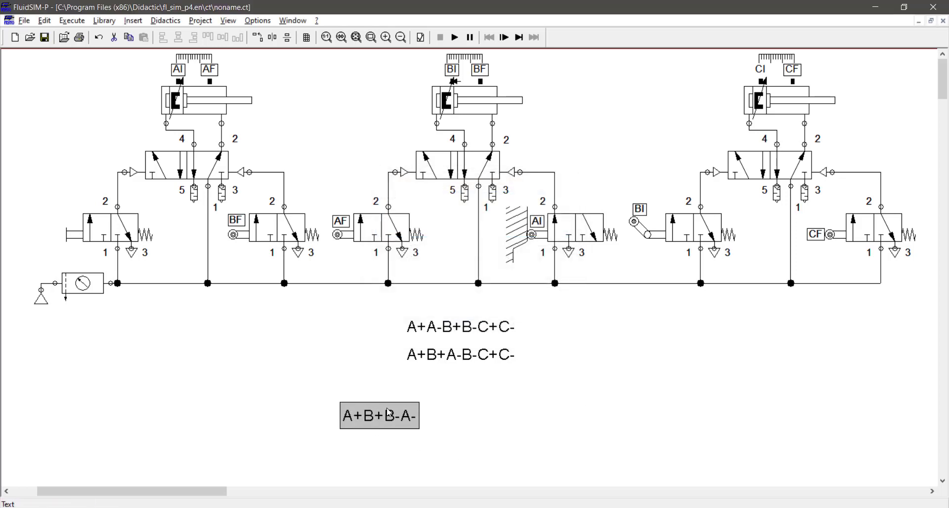
click(517, 405)
drag(550, 383, 401, 311)
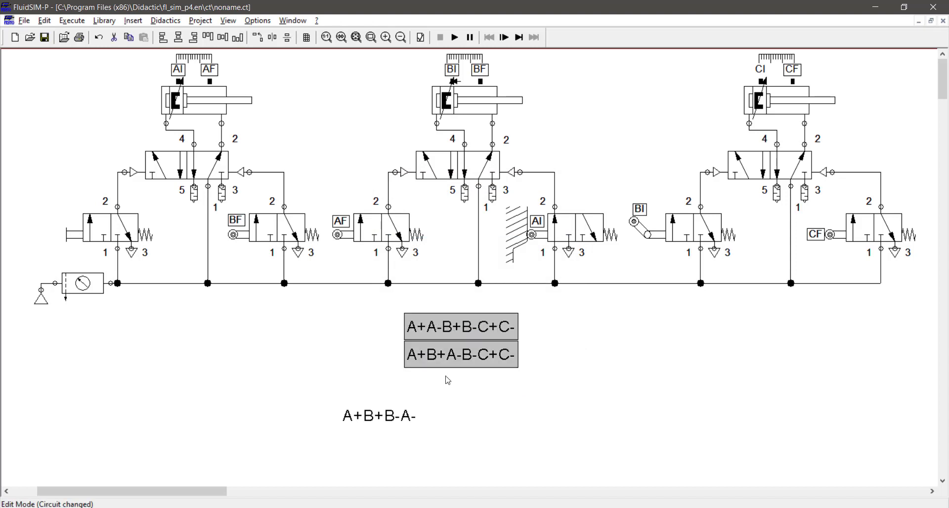
key(Delete)
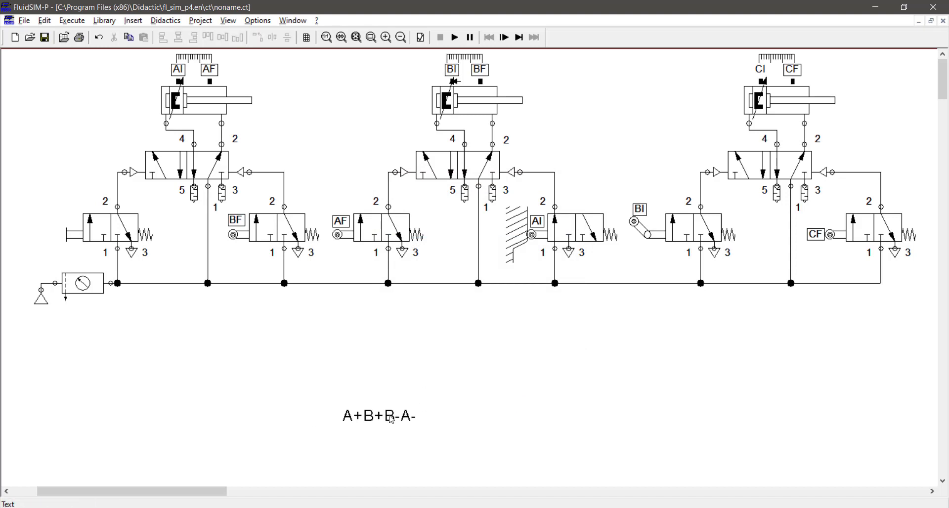
drag(395, 411, 442, 377)
Delete the entire third cylinder circuit and the leftover junction at the end of the supply line.
click(638, 321)
drag(683, 275, 900, 79)
key(Delete)
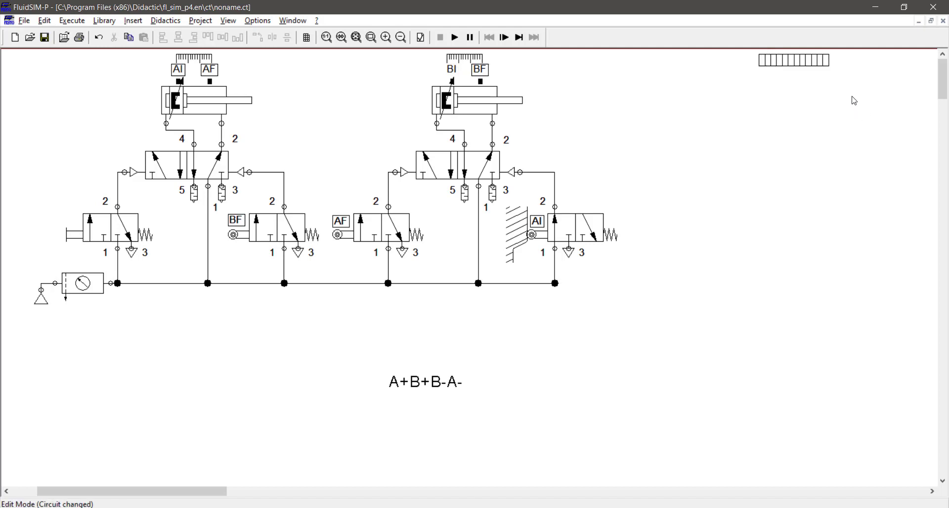
click(555, 284)
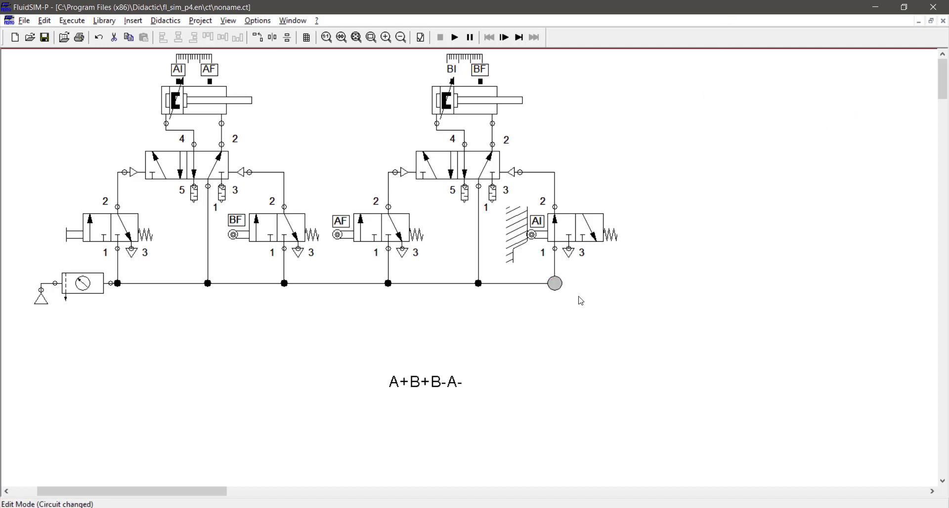
key(Delete)
Move the A+B+B-A- text just under the supply line and fit the two-cylinder circuit to the window.
click(399, 376)
drag(398, 376, 265, 317)
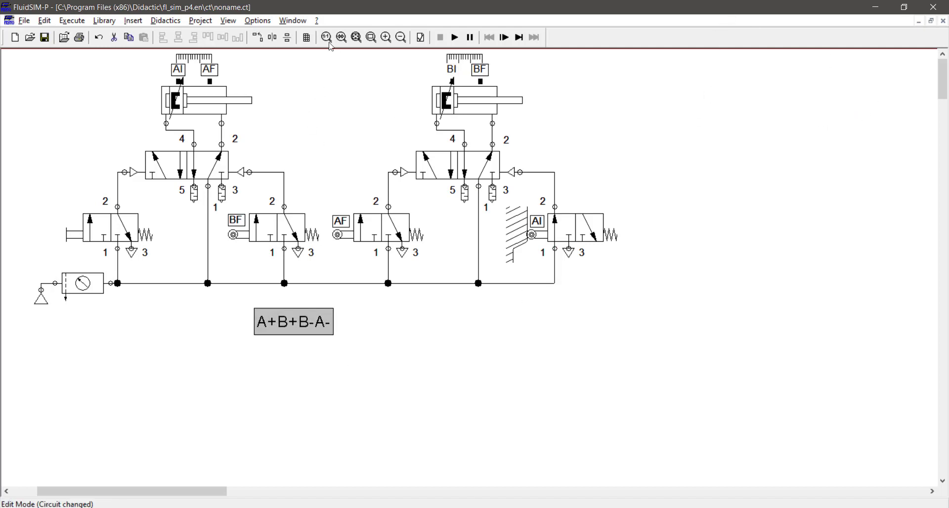
click(356, 38)
click(488, 207)
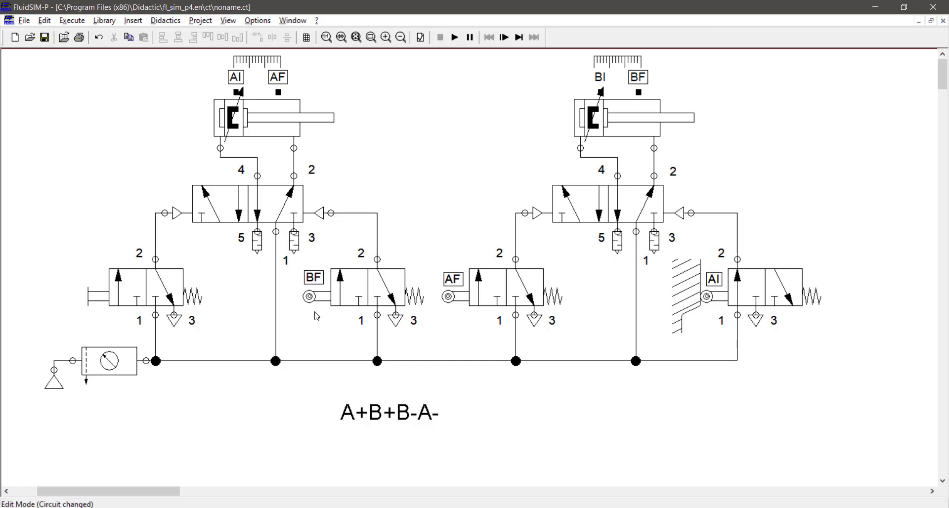